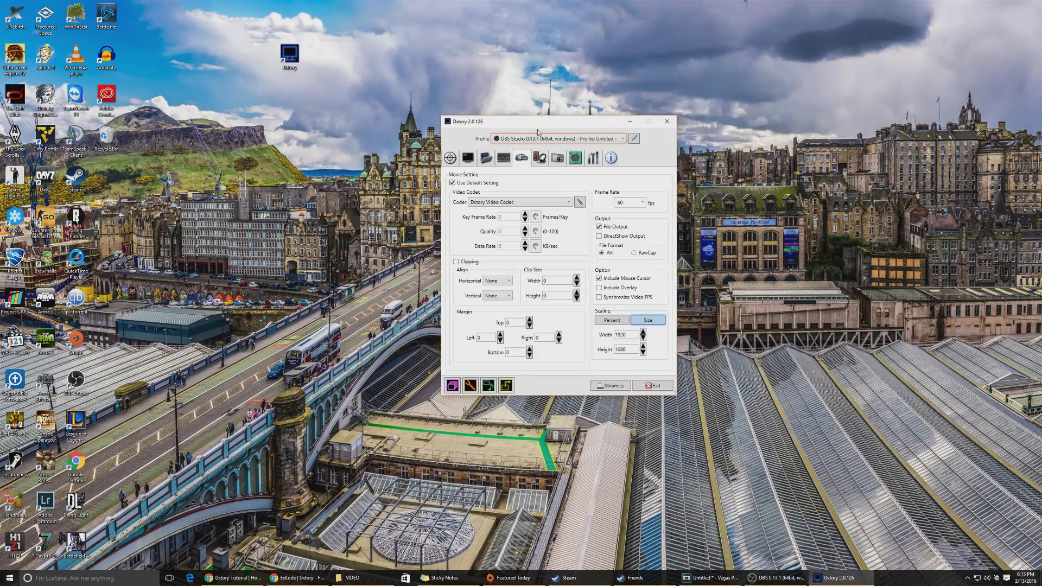
# Move the Dxtory settings window higher on the desktop
pyautogui.moveTo(550, 122); pyautogui.dragTo(535, 87)
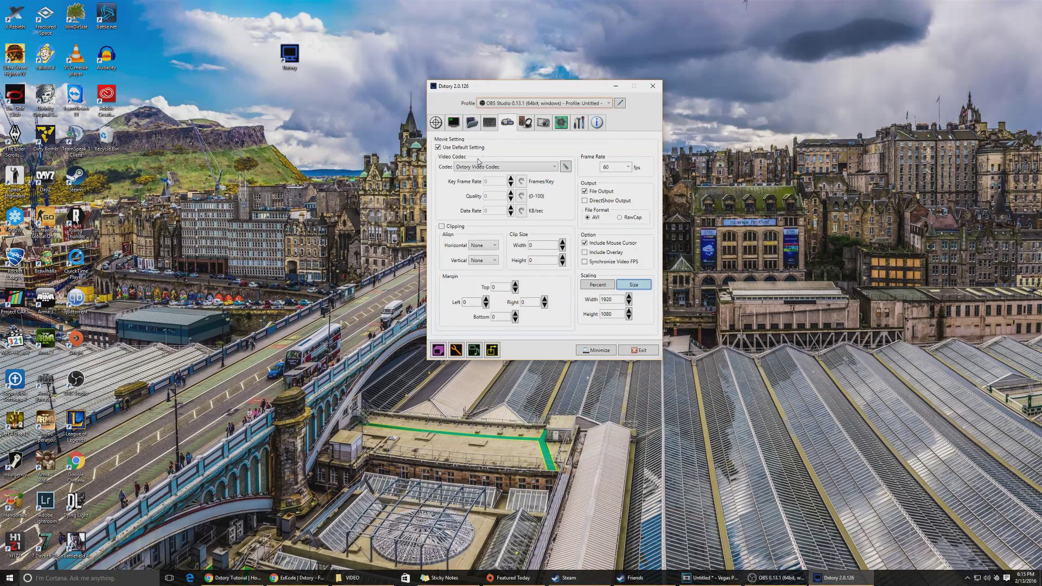
# Scroll the ExKode Dxtory features page, visit the Buy page (3800 JPY), then return to features
pyautogui.click(320, 577)
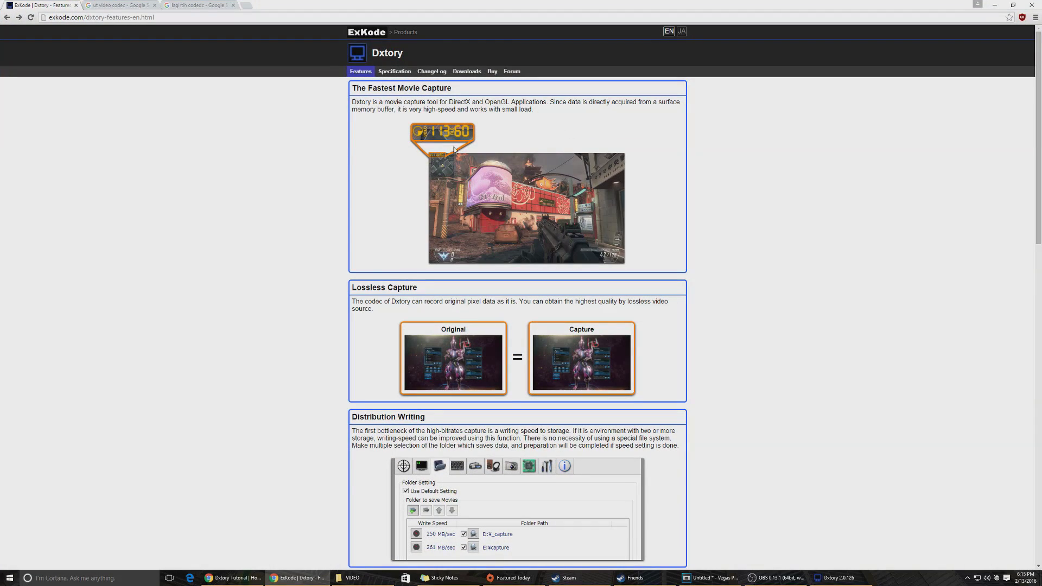
pyautogui.moveTo(1038, 49); pyautogui.dragTo(510, 27)
pyautogui.click(476, 73)
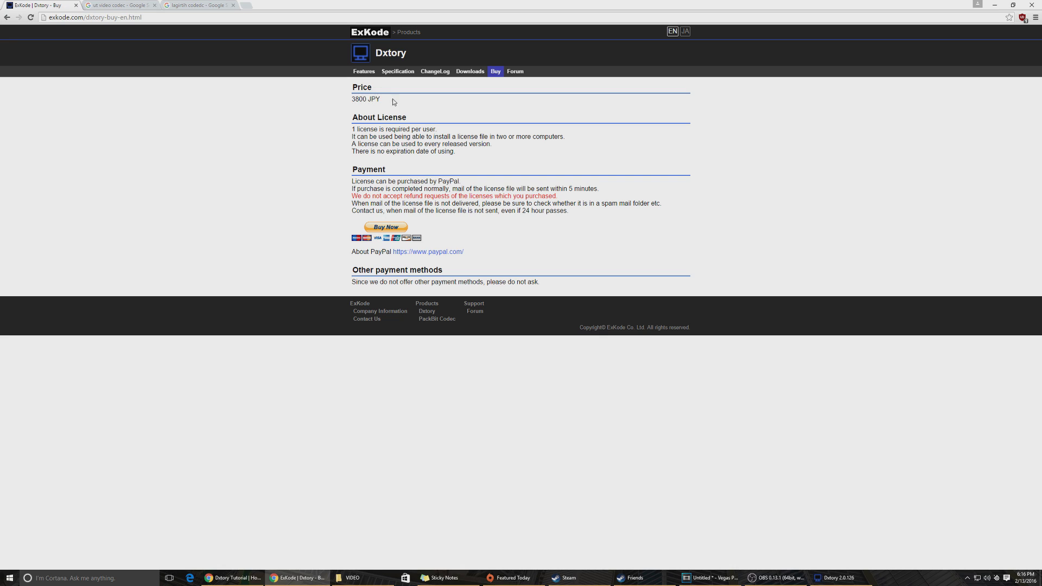
pyautogui.click(6, 17)
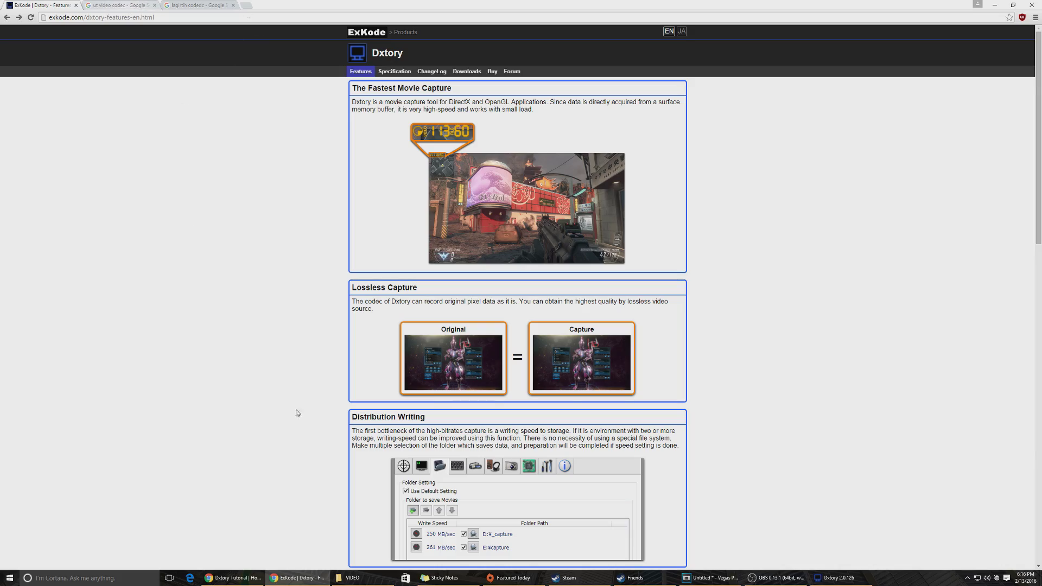
# Look through Dxtory's video codec list, keeping Dxtory Video Codec, then return to the ExKode page
pyautogui.click(836, 577)
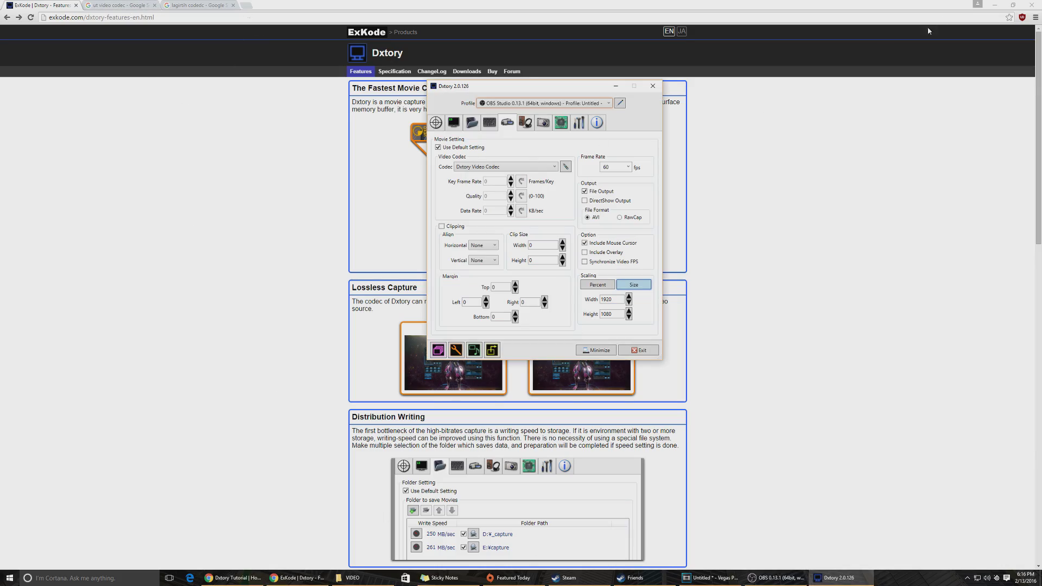
pyautogui.click(994, 5)
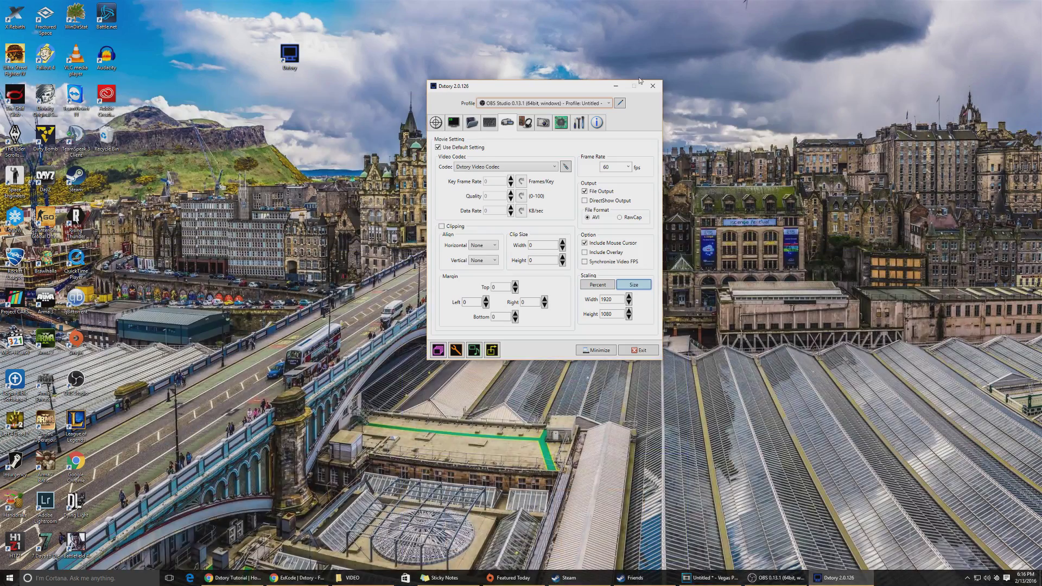
pyautogui.click(490, 170)
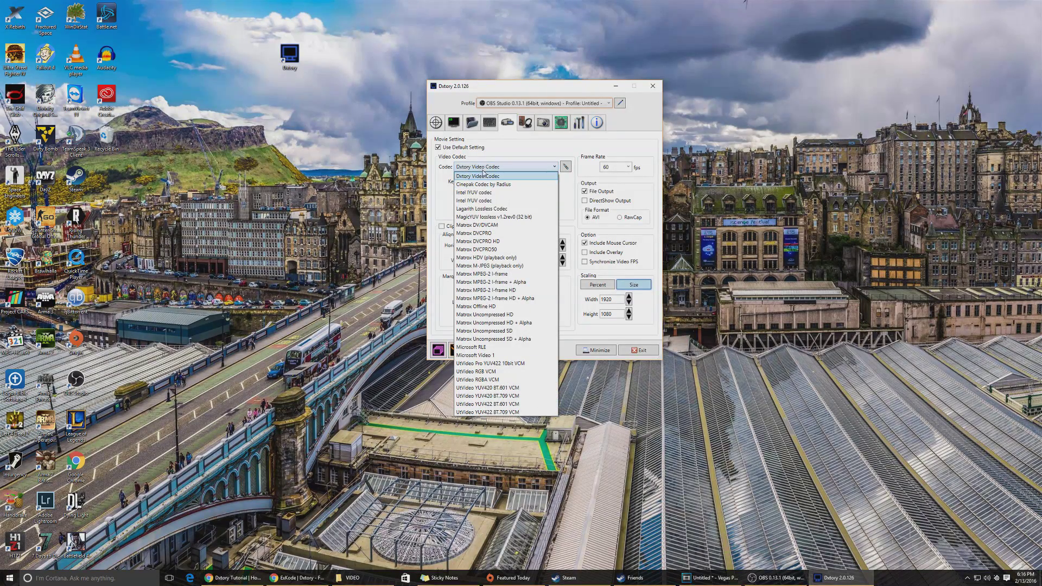
pyautogui.click(509, 149)
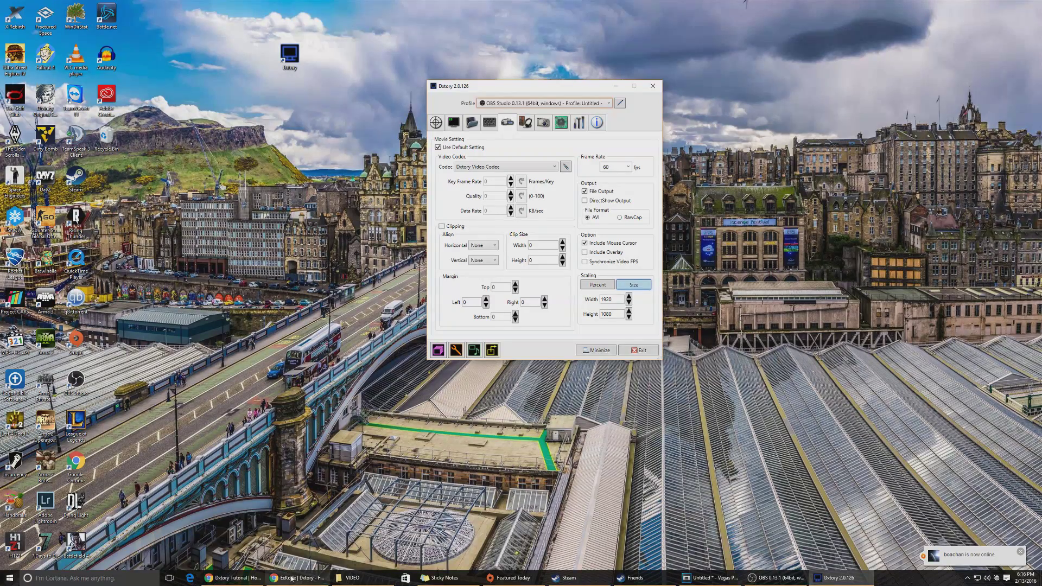
pyautogui.moveTo(293, 578)
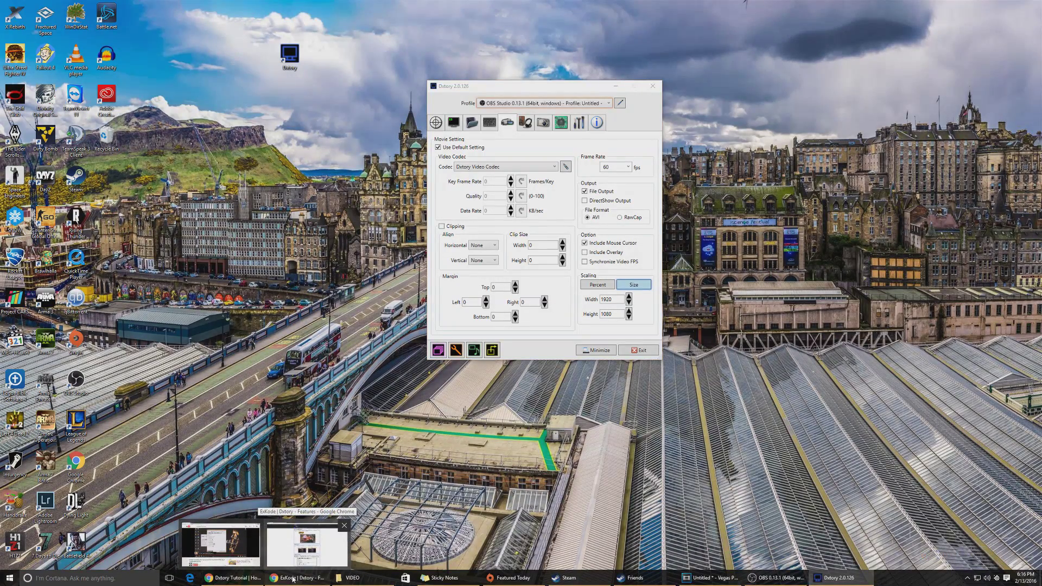
pyautogui.click(293, 578)
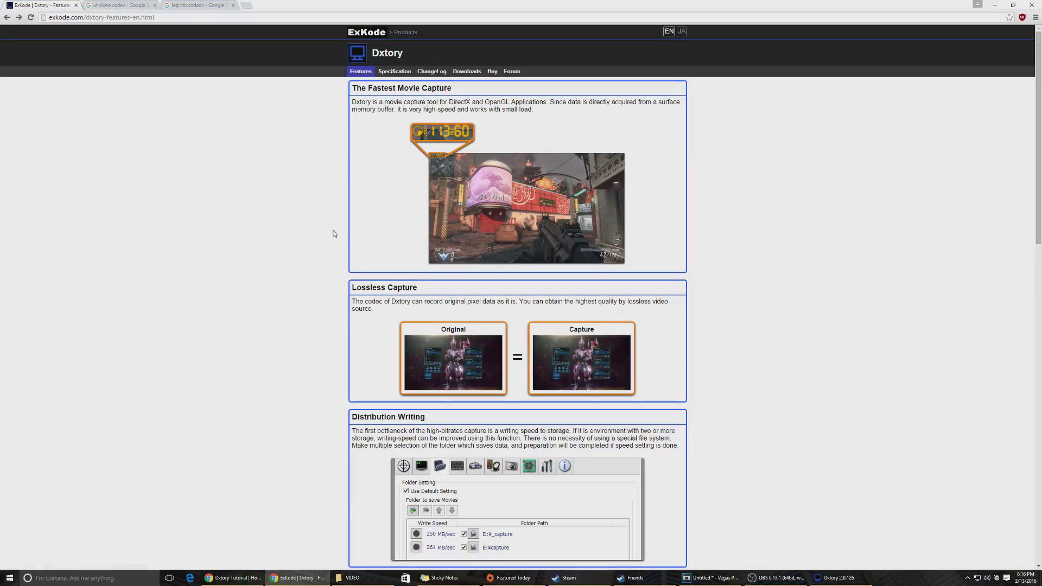
# Open the utvideo archive download listing from the 'ut video codec' search results
pyautogui.click(124, 5)
pyautogui.click(163, 42)
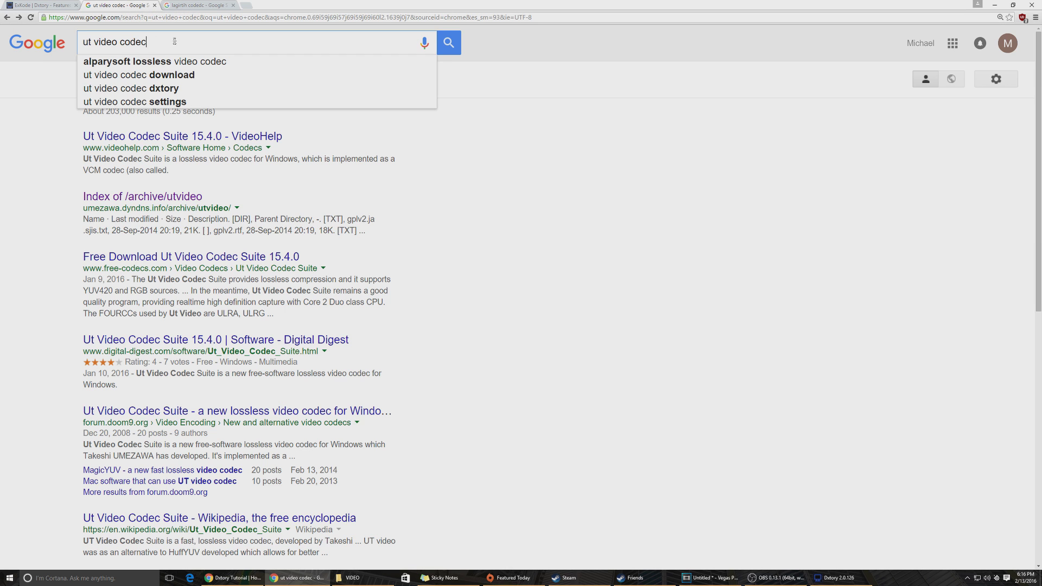
pyautogui.hotkey('ctrl', 'a')
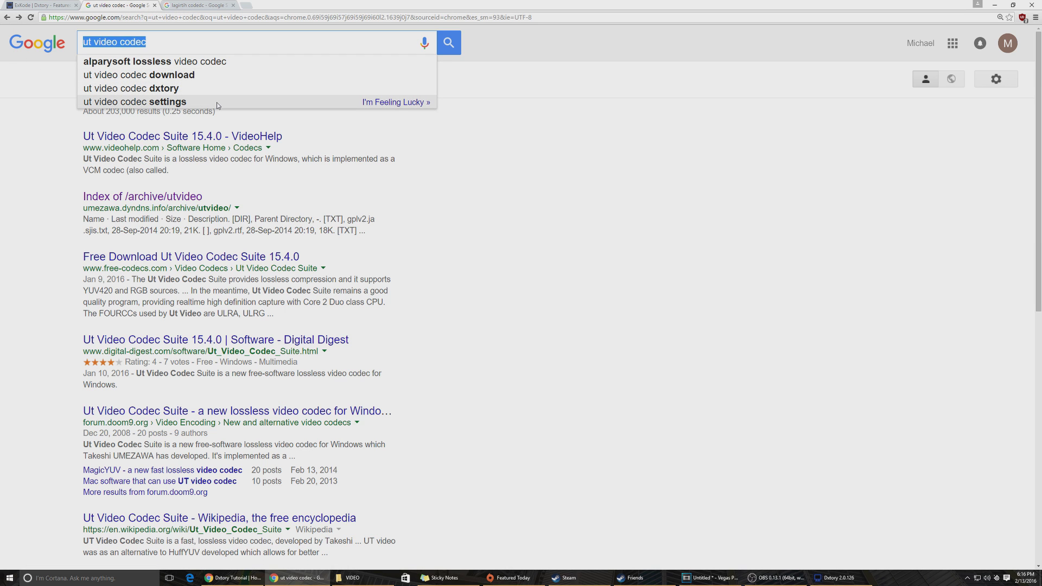
pyautogui.click(519, 196)
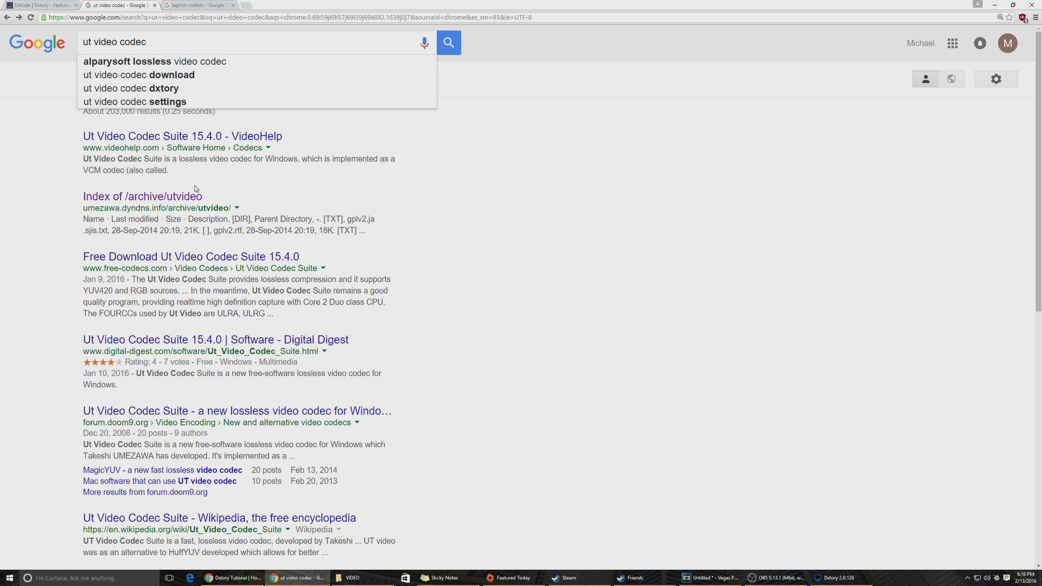
pyautogui.click(160, 198)
pyautogui.moveTo(1038, 95); pyautogui.dragTo(1037, 557)
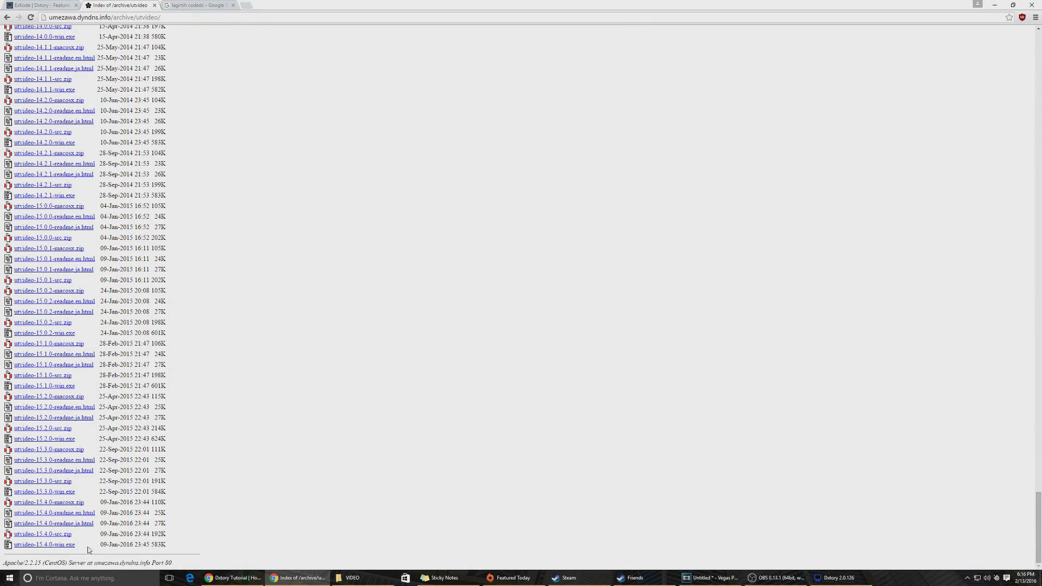
# Check the listed UtVideo download files, then open the Lagarith Lossless Video Codec page
pyautogui.moveTo(179, 542); pyautogui.dragTo(2, 548)
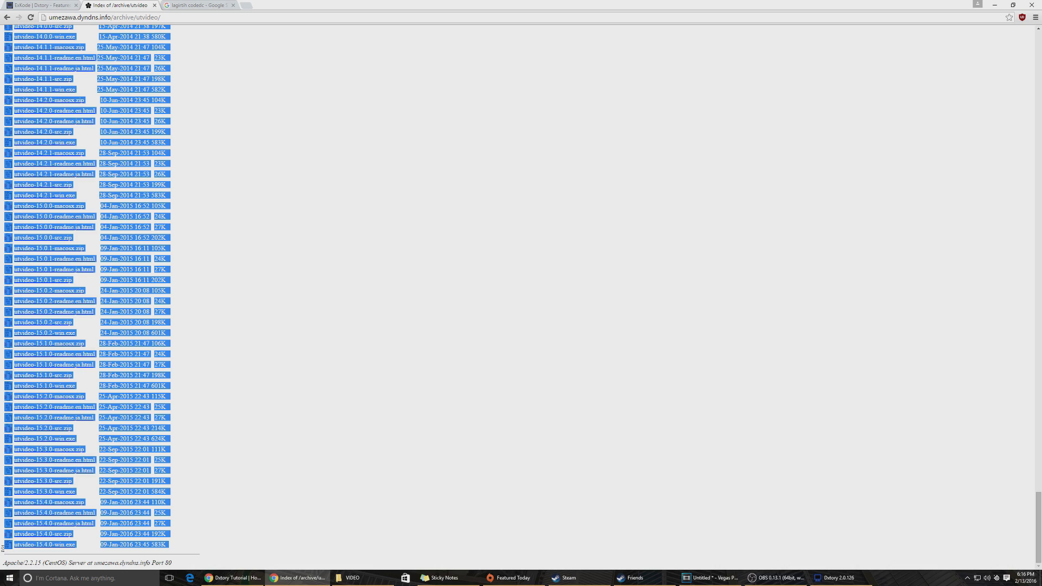
pyautogui.click(158, 551)
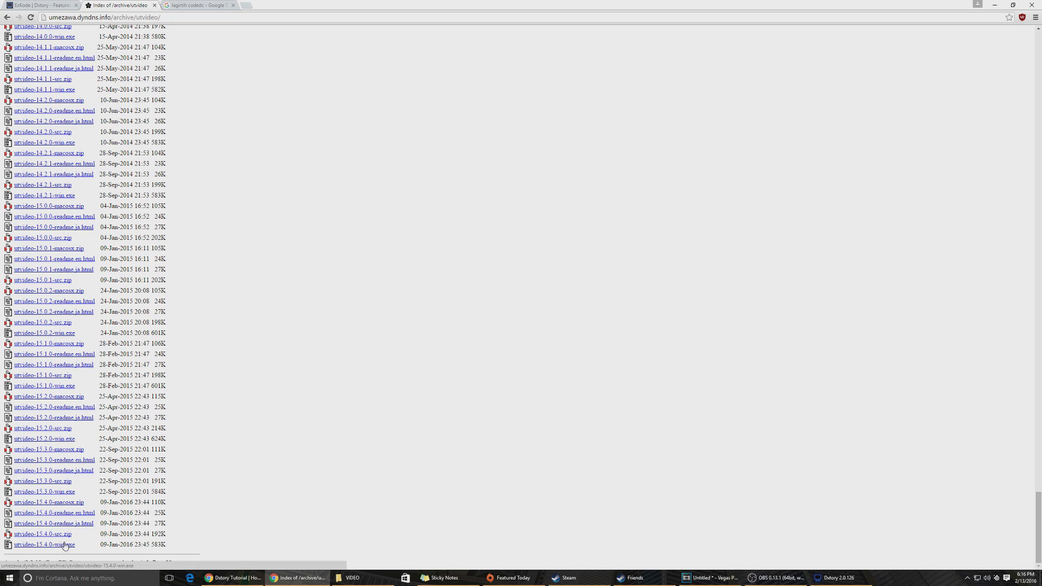
pyautogui.click(205, 5)
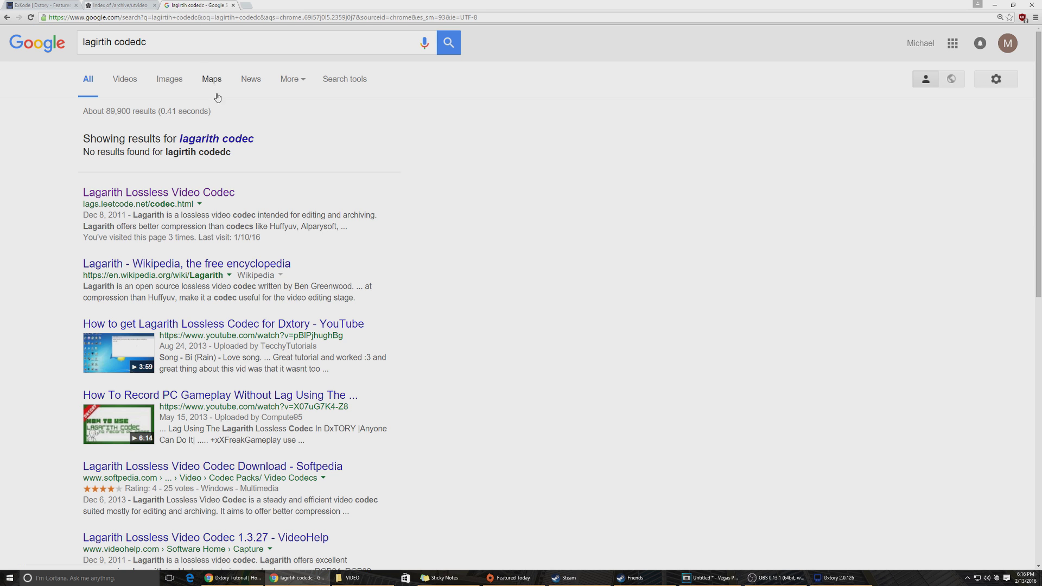
pyautogui.click(225, 199)
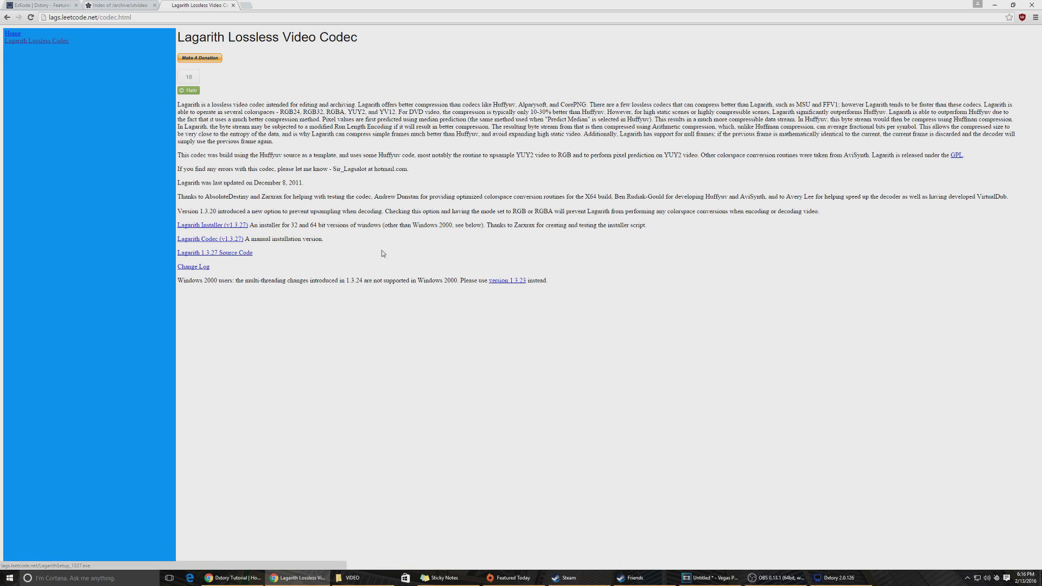
# Restart Dxtory and change its codec from Dxtory Video Codec to UtVideo YUV420 BT.709 VCM
pyautogui.click(836, 578)
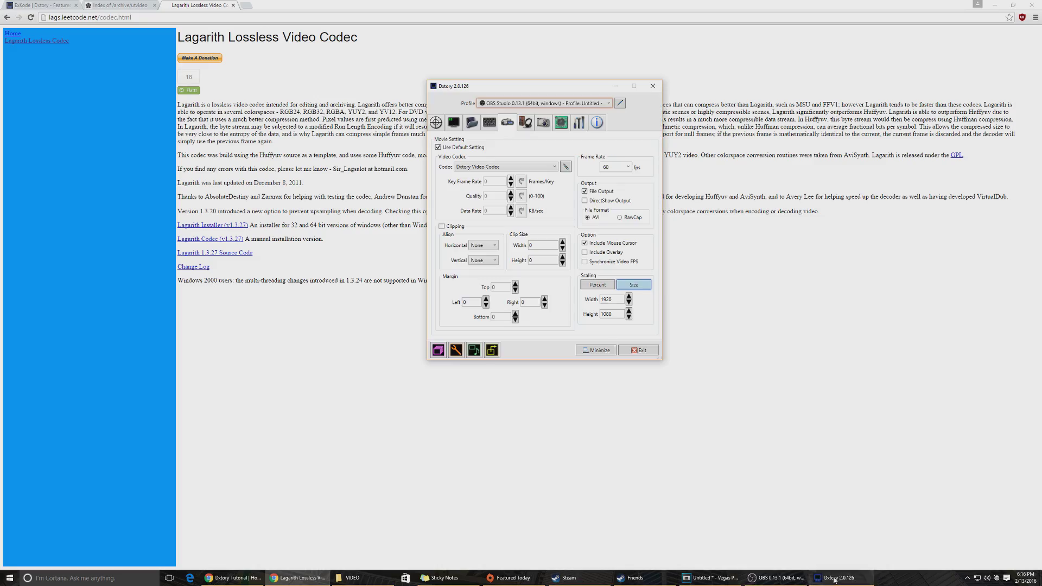
pyautogui.click(641, 351)
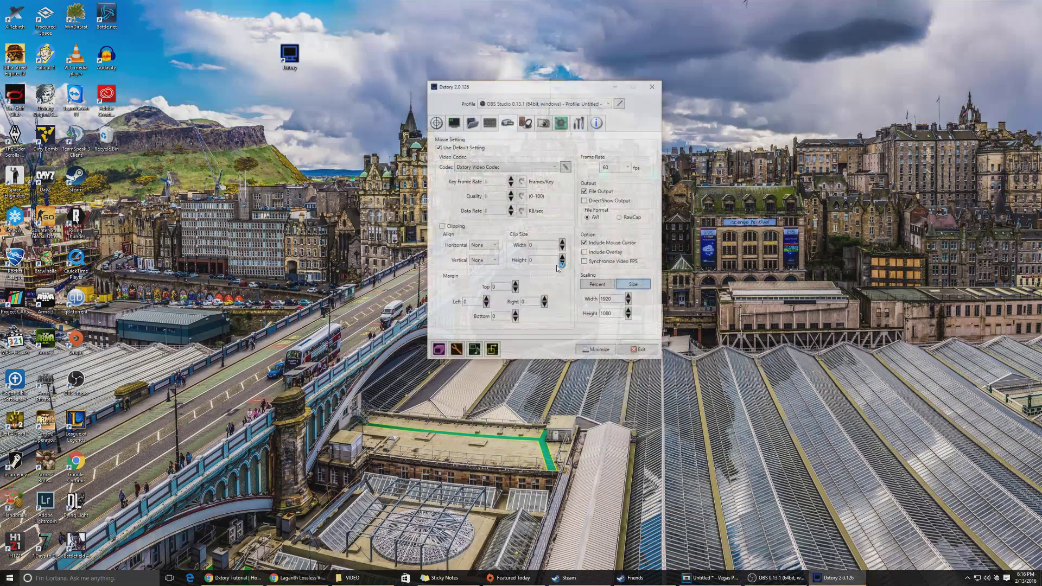
pyautogui.click(493, 168)
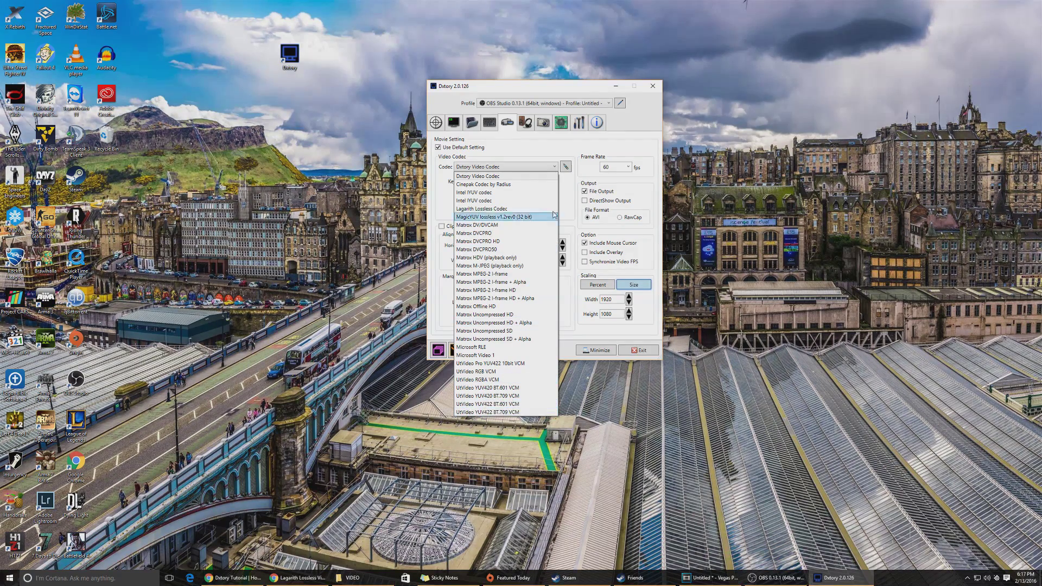
pyautogui.click(550, 146)
pyautogui.click(520, 167)
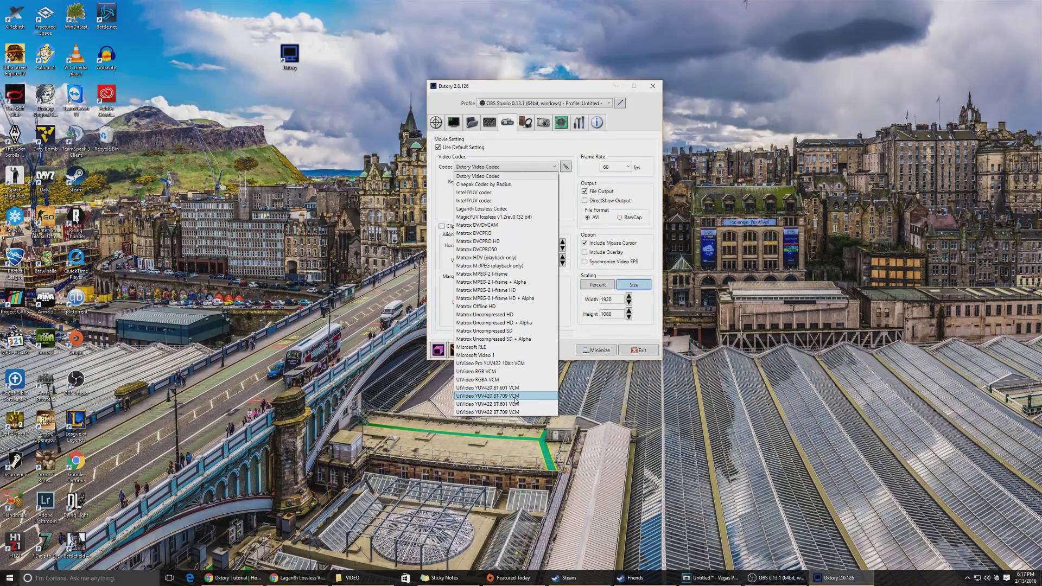
pyautogui.click(515, 398)
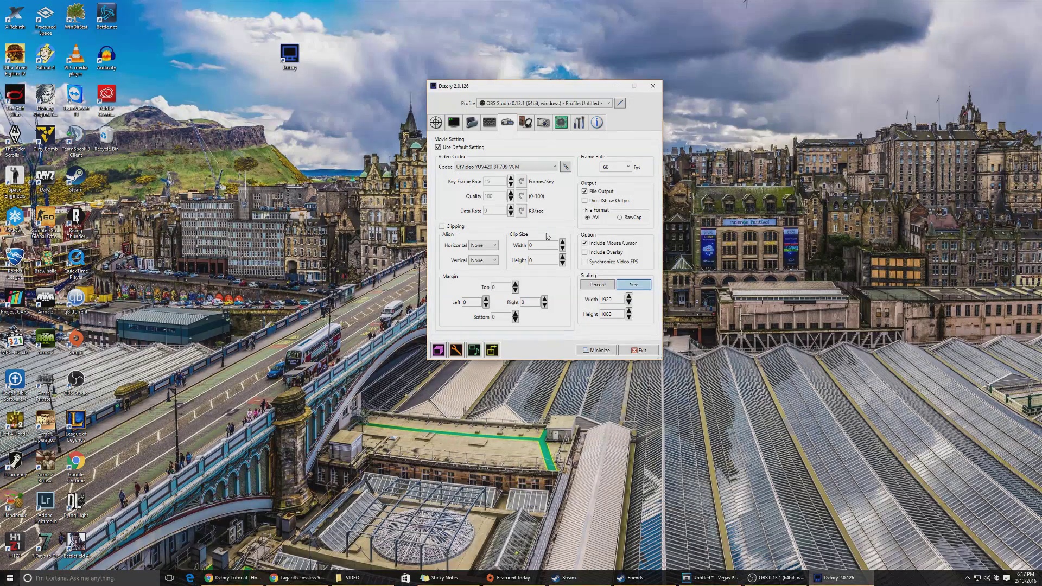
pyautogui.click(566, 167)
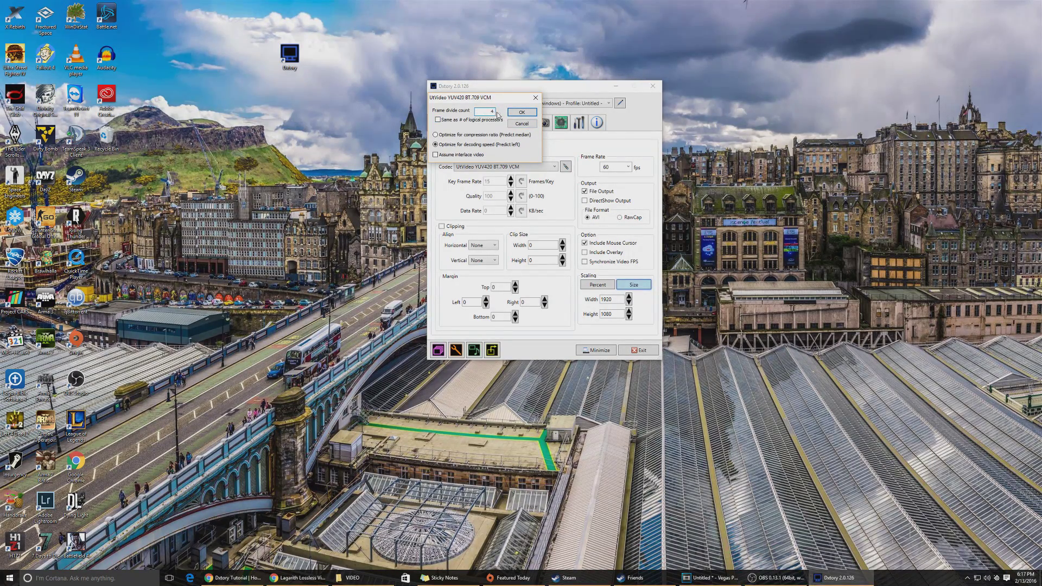
pyautogui.click(522, 113)
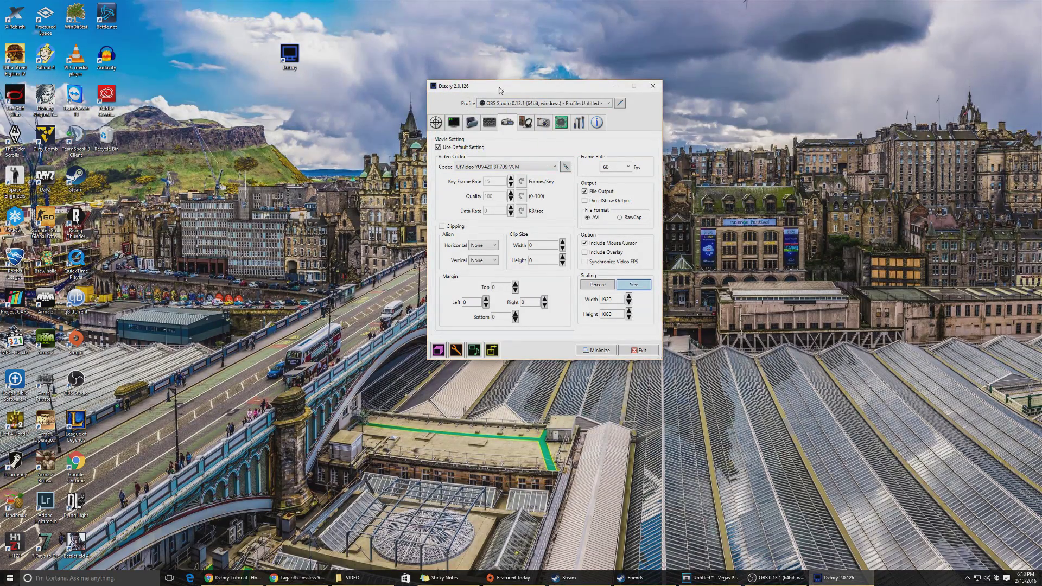
# Review the Target tab's Ignore Setting list and Overlay settings, ending on the E:\VIDEO save folder
pyautogui.click(435, 123)
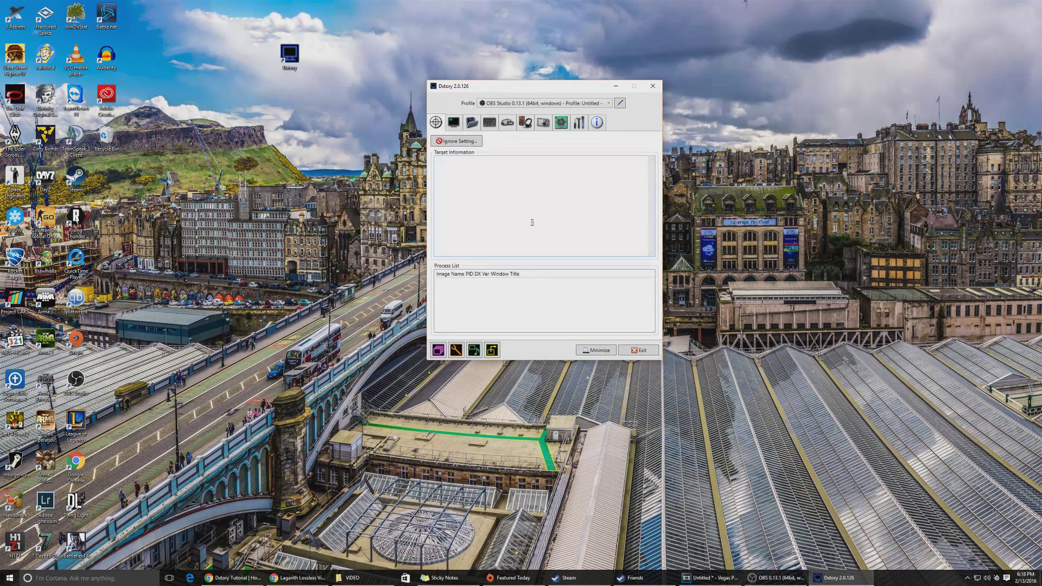
pyautogui.click(458, 140)
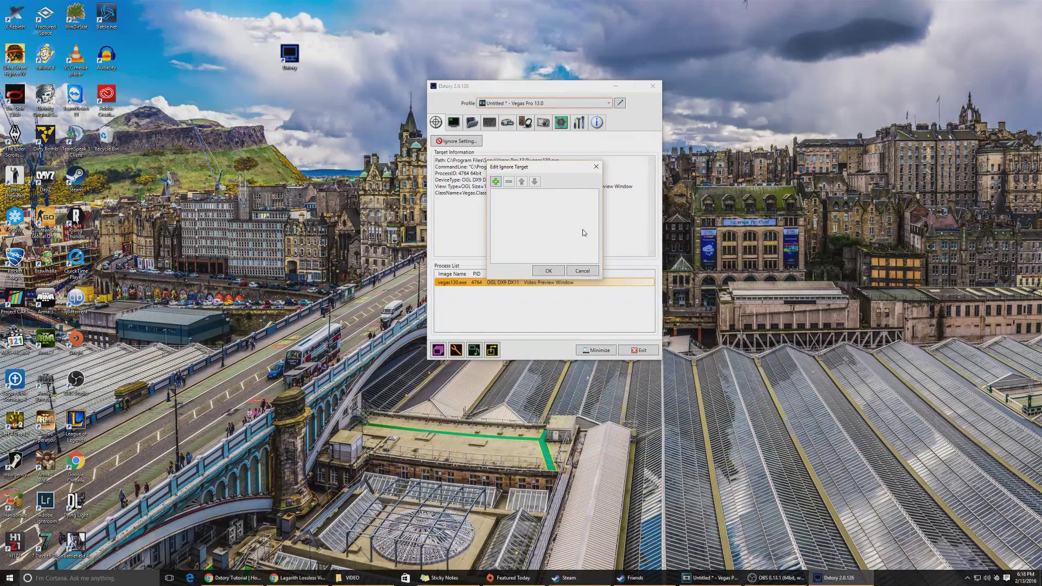
pyautogui.click(583, 271)
pyautogui.click(454, 122)
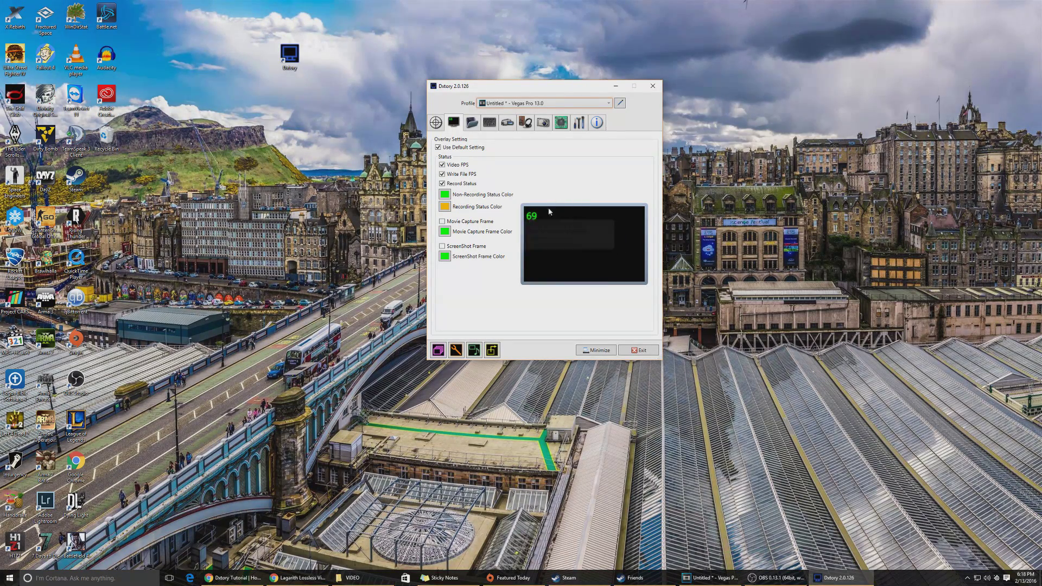
pyautogui.click(477, 127)
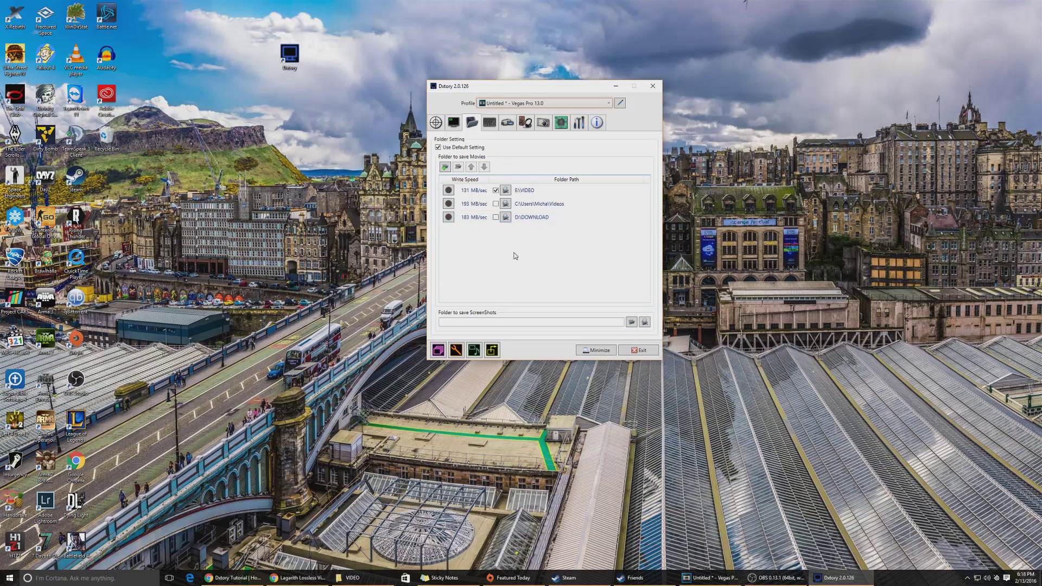
pyautogui.click(445, 167)
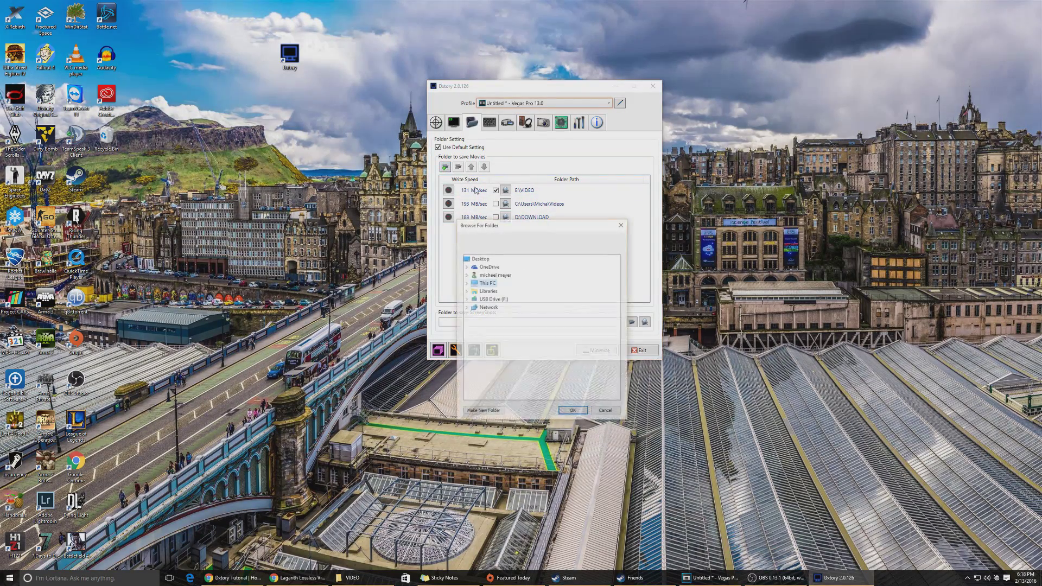
pyautogui.click(572, 410)
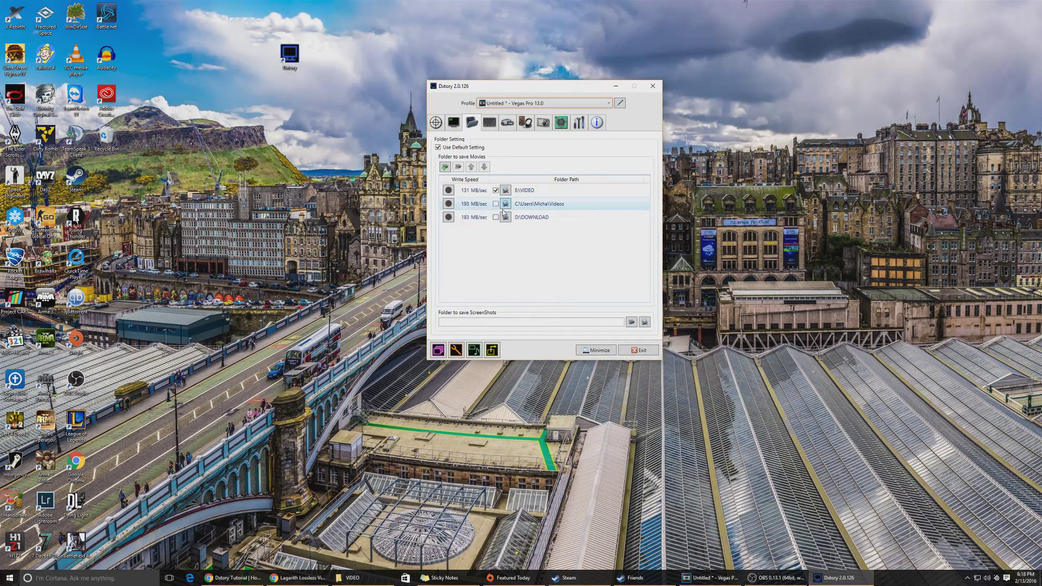
pyautogui.click(449, 203)
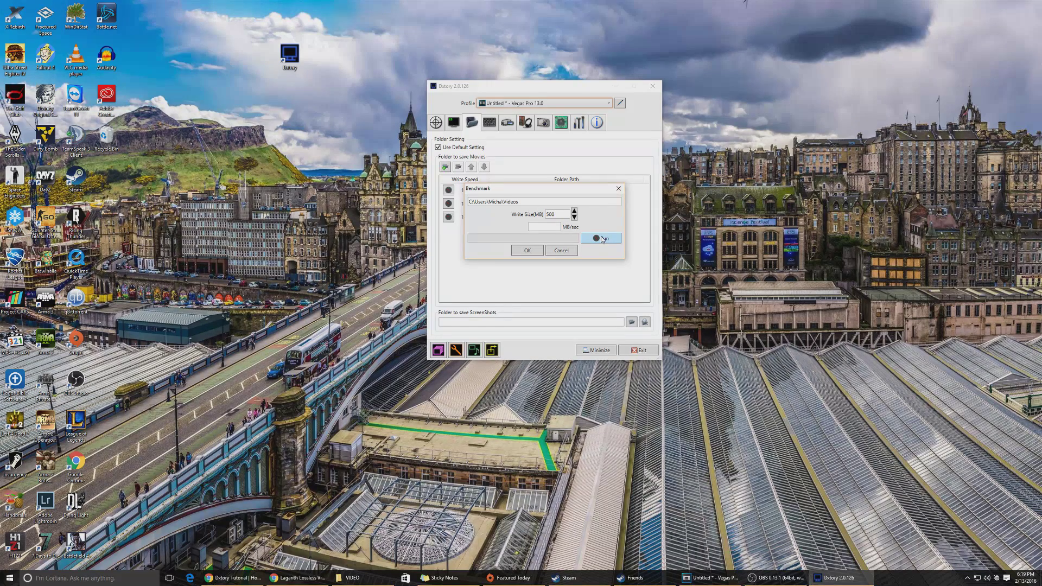
pyautogui.click(602, 240)
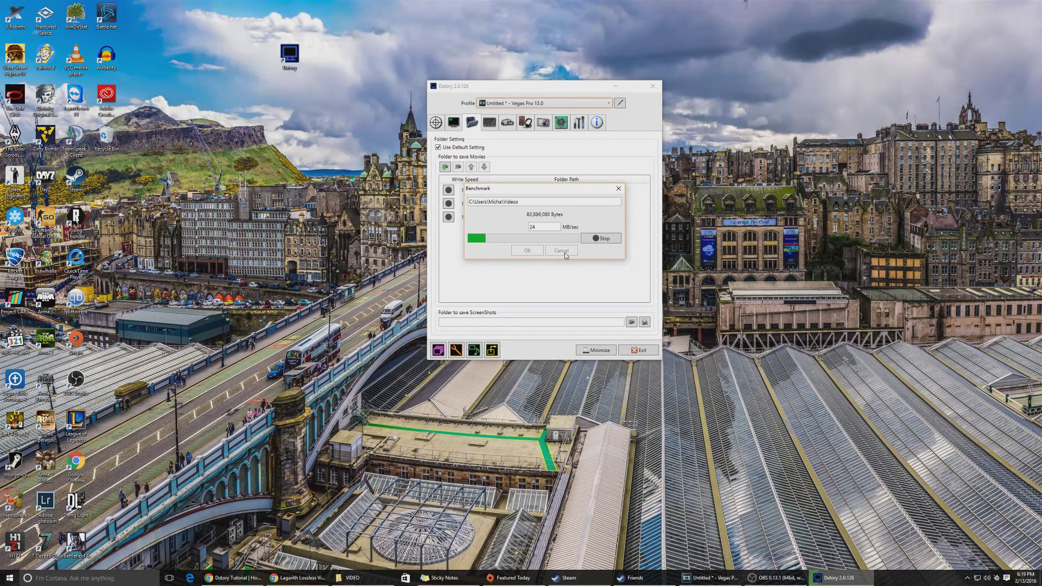
pyautogui.click(595, 241)
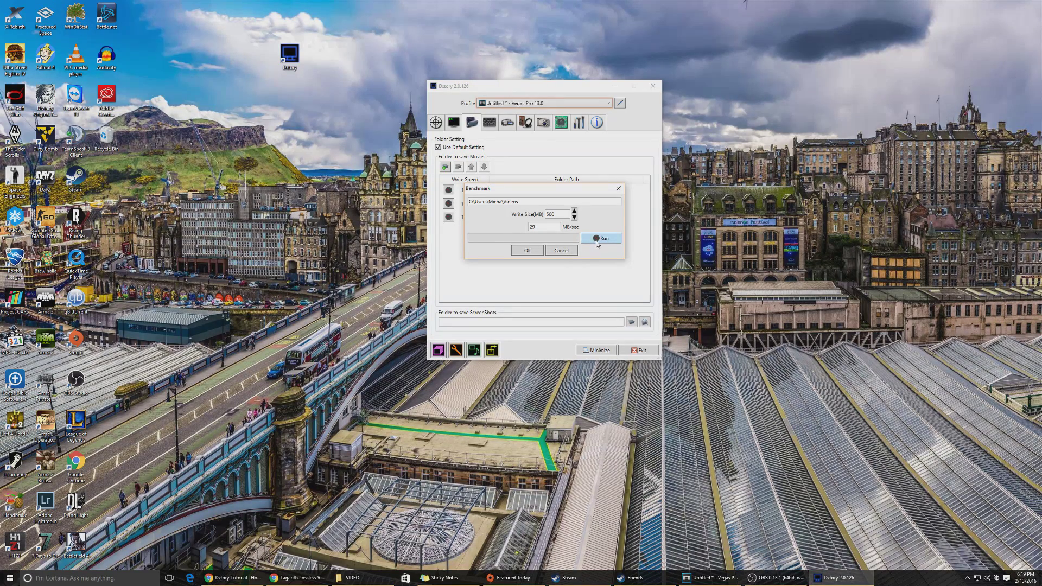
pyautogui.click(560, 250)
pyautogui.click(448, 190)
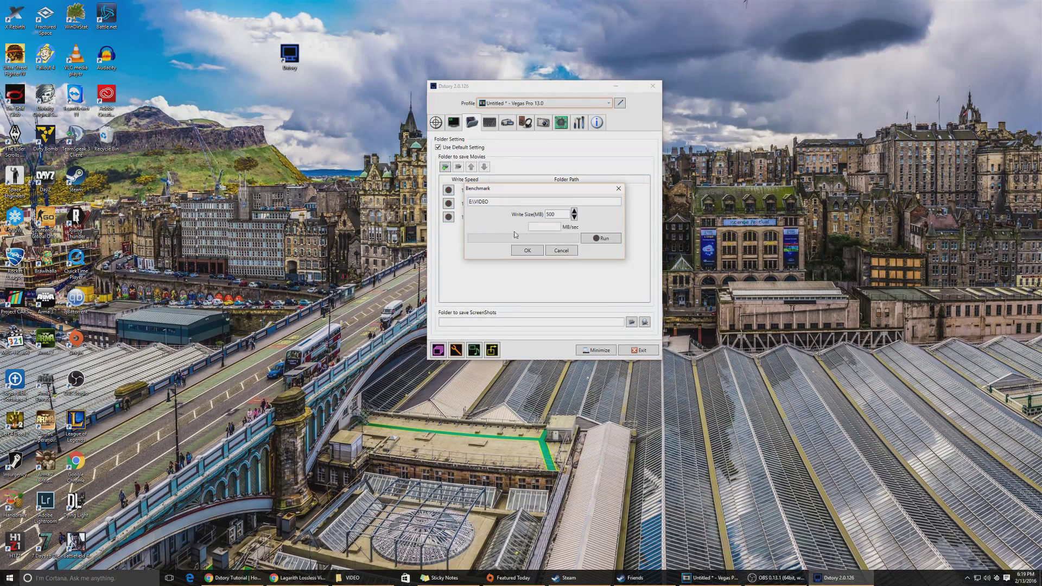
pyautogui.click(601, 239)
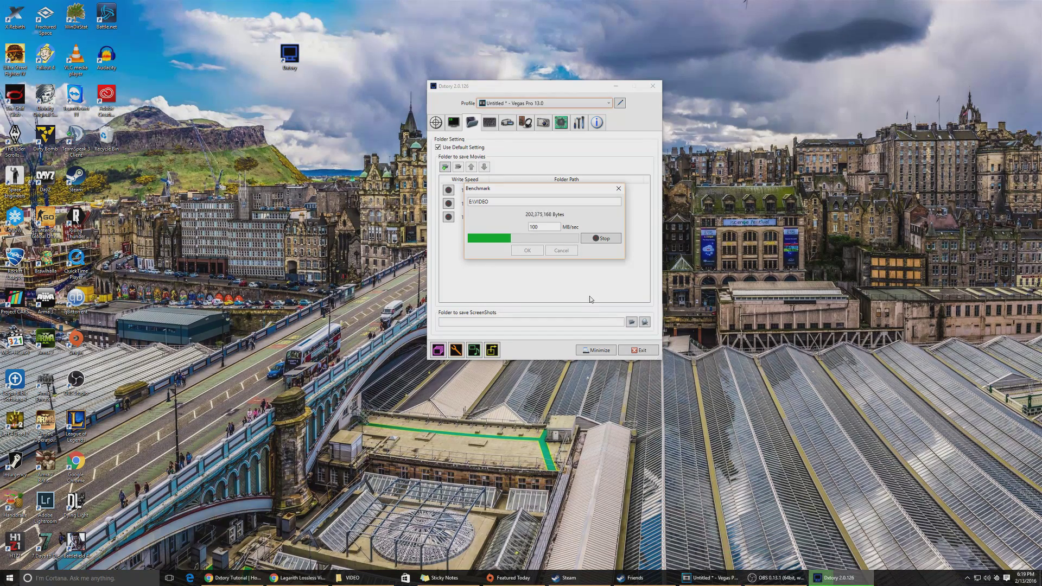
pyautogui.click(601, 239)
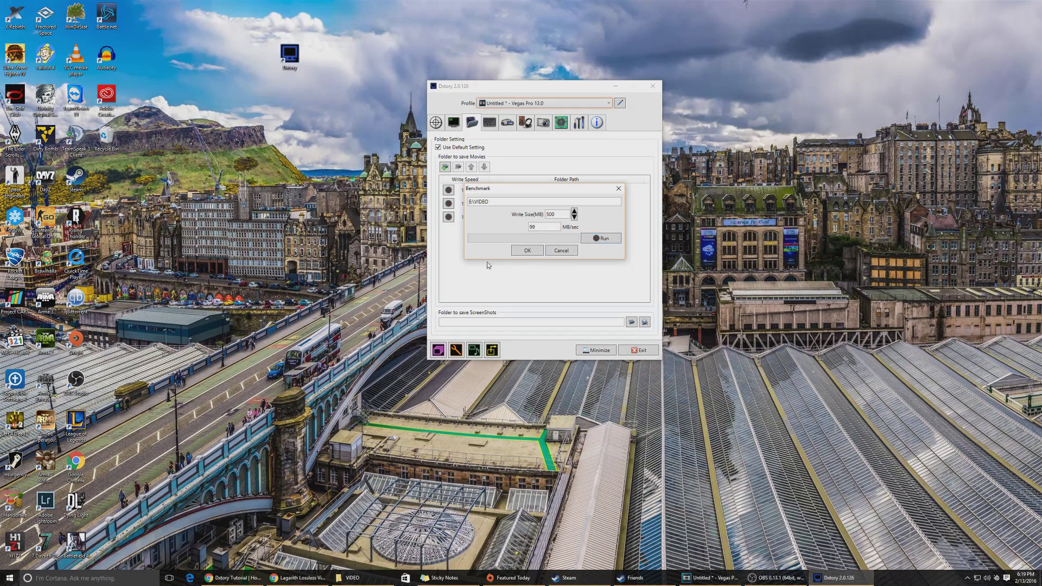
pyautogui.click(566, 250)
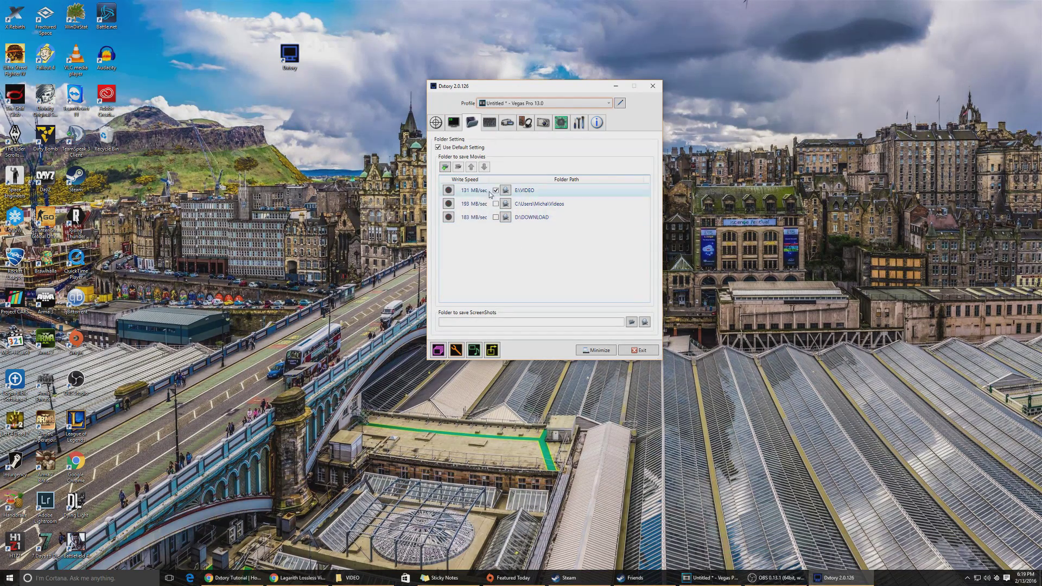
pyautogui.click(578, 321)
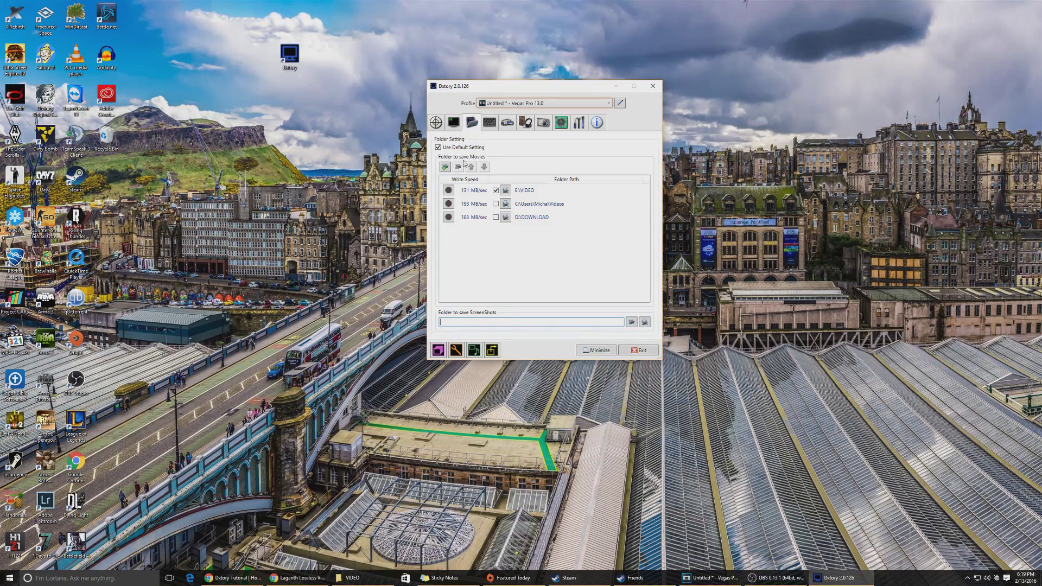
# Review the F12/F11 capture hotkeys, then return to the Movie Setting tab
pyautogui.click(490, 126)
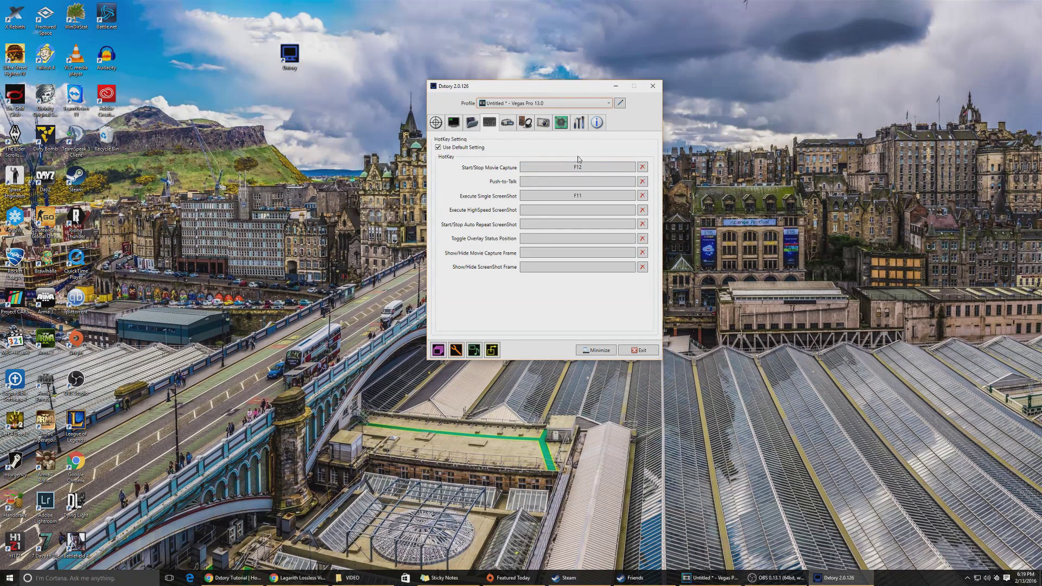
pyautogui.click(508, 126)
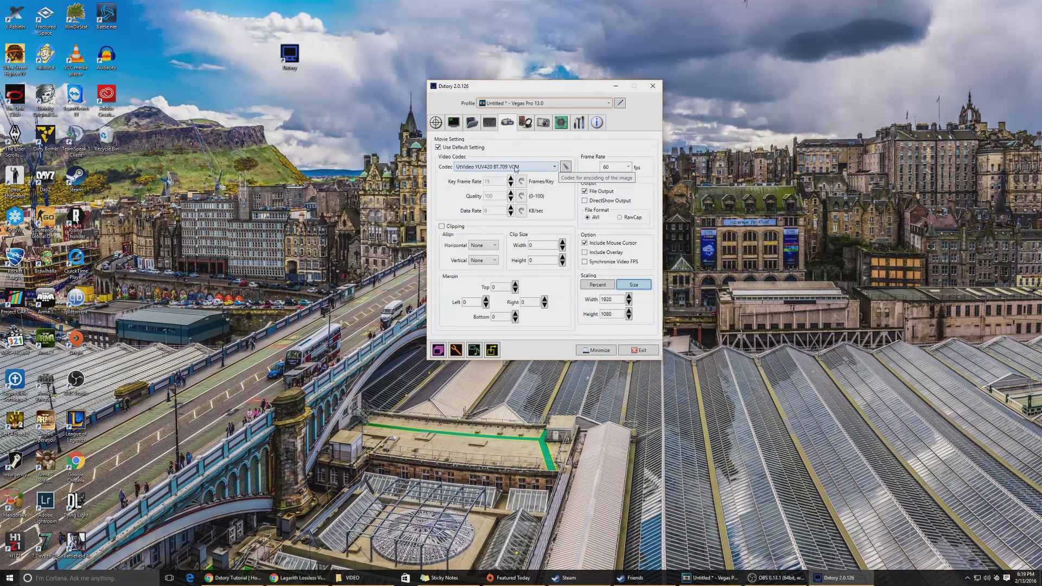
# Set the movie frame rate to 60 fps and check the save-folder list
pyautogui.click(624, 172)
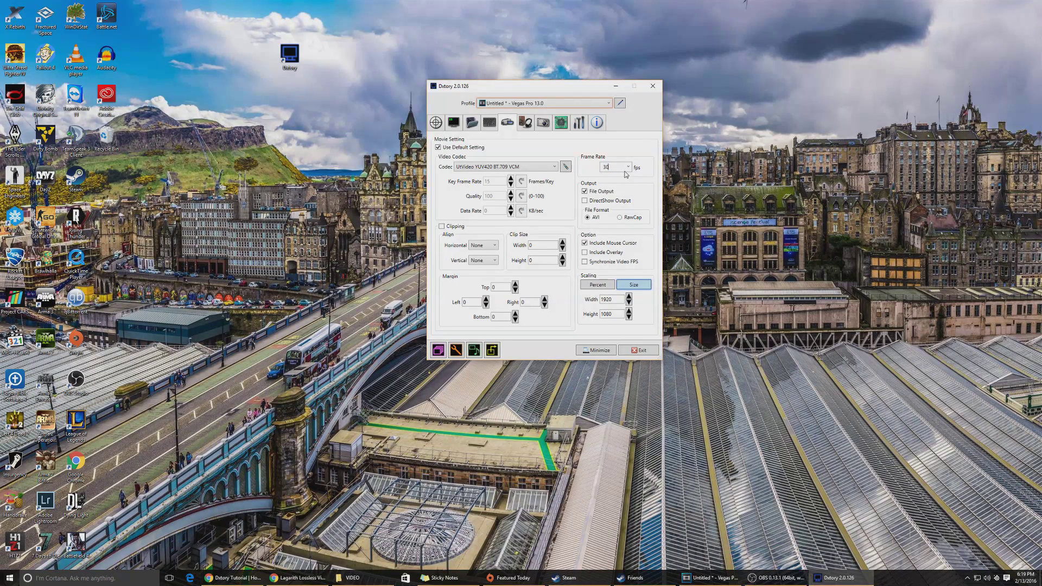
pyautogui.hotkey('ctrl', 'a')
pyautogui.write('60')
pyautogui.click(472, 122)
pyautogui.click(495, 209)
pyautogui.click(495, 204)
pyautogui.click(496, 218)
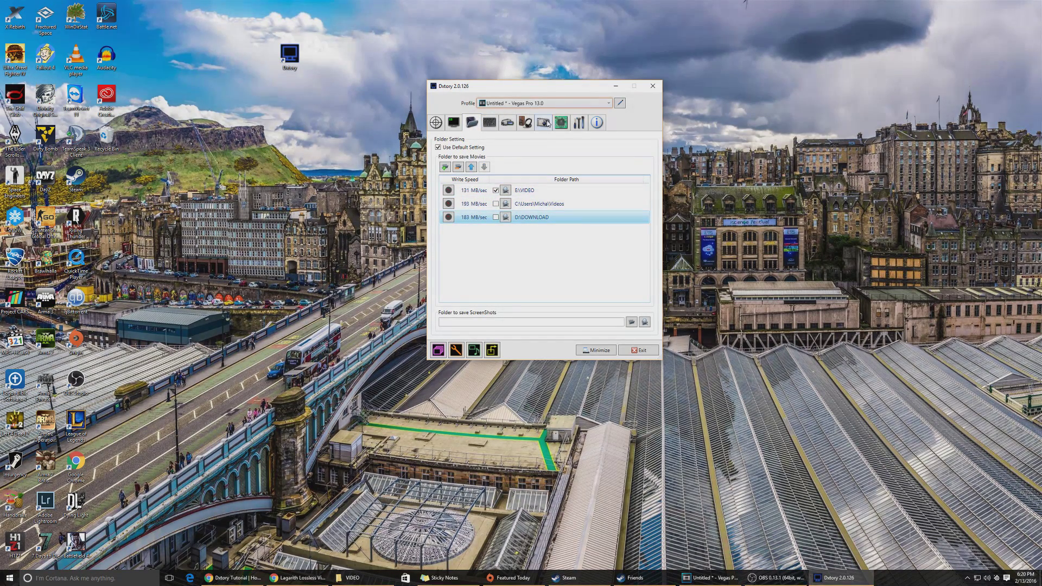
pyautogui.click(507, 122)
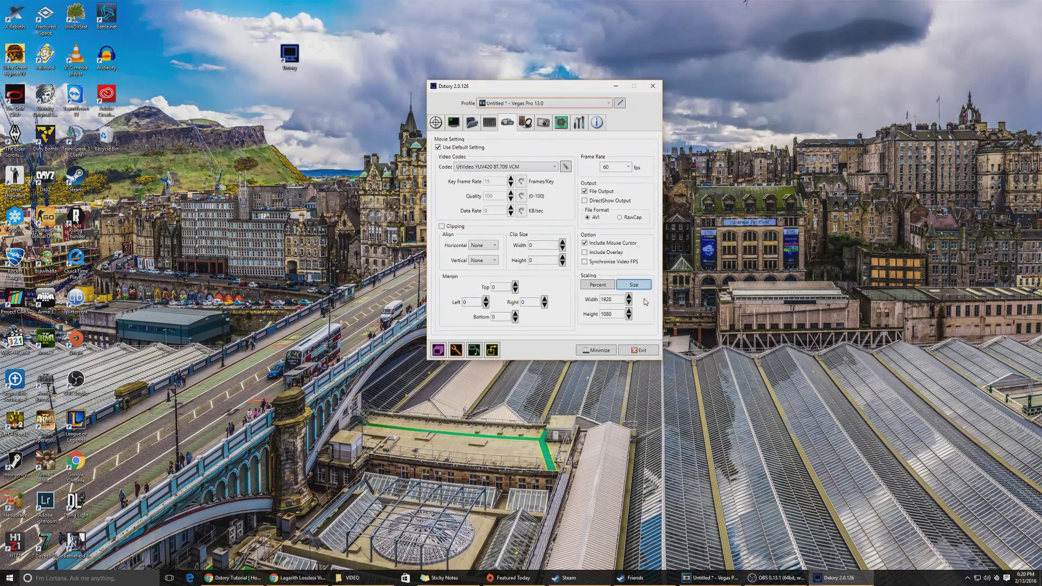
# Toggle scaling to Percent and back to a fixed 1920×1080 size
pyautogui.click(599, 285)
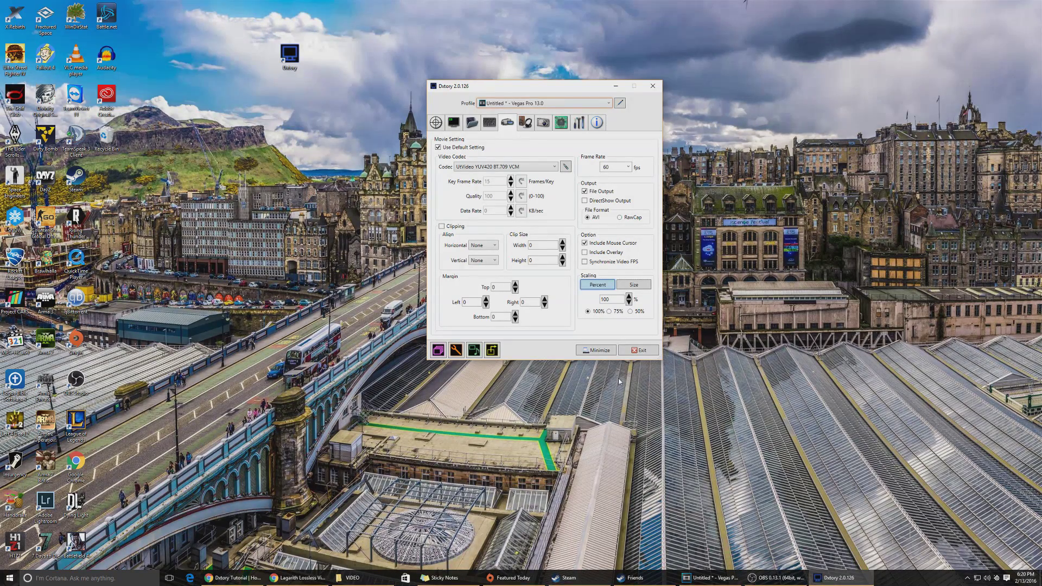
pyautogui.click(634, 286)
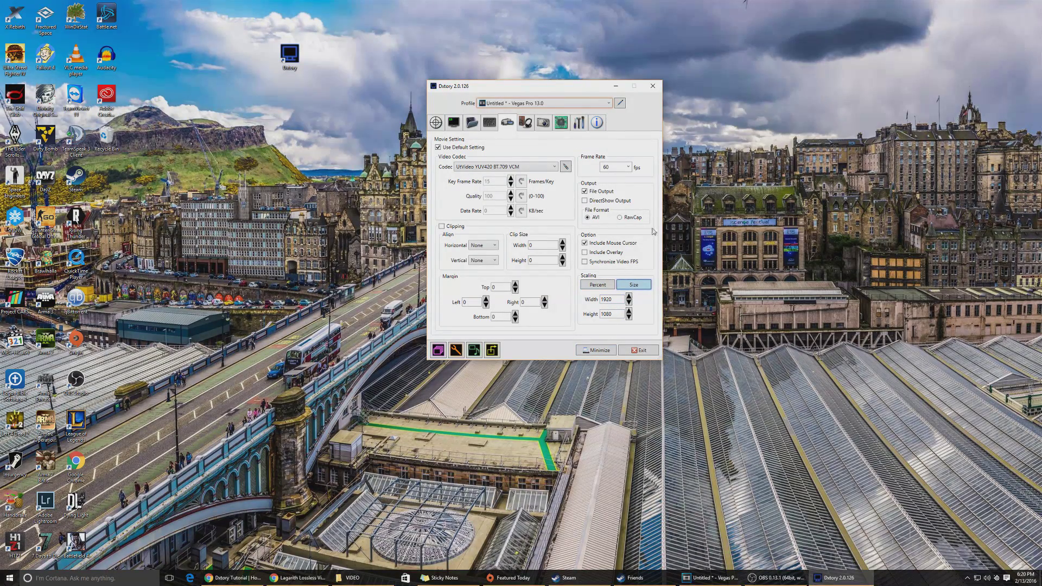
pyautogui.click(527, 124)
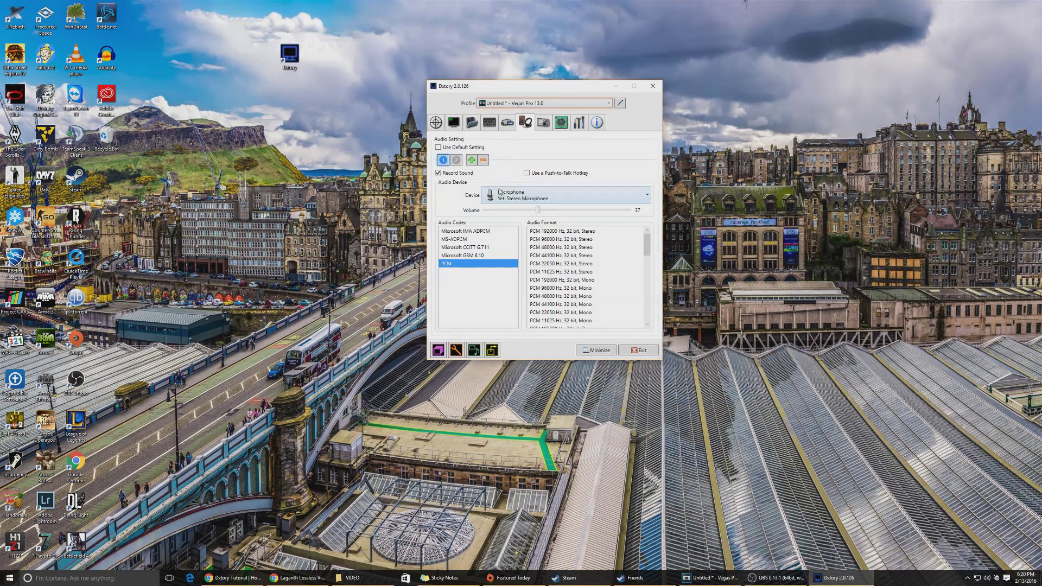
# Keep the Yeti Stereo Microphone and choose PCM 48000 Hz, 16 bit, Stereo format
pyautogui.click(513, 202)
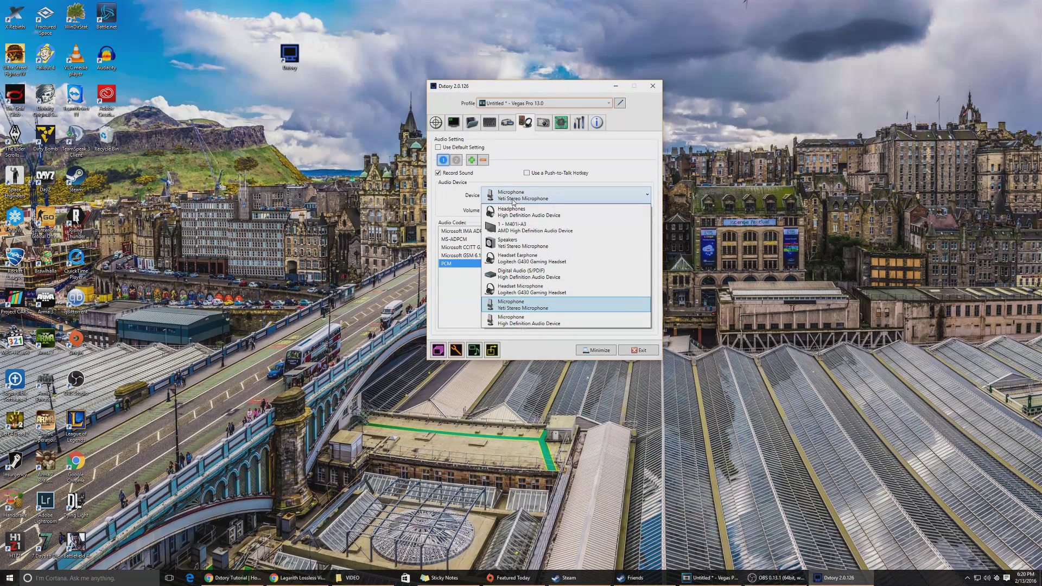
pyautogui.click(577, 219)
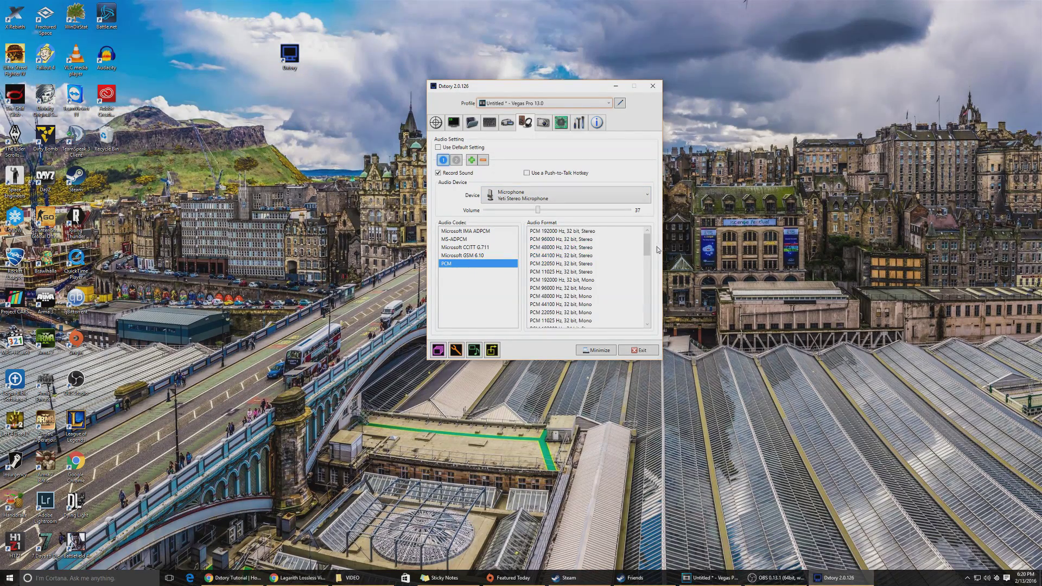
pyautogui.scroll(-6, 597, 260)
pyautogui.click(635, 296)
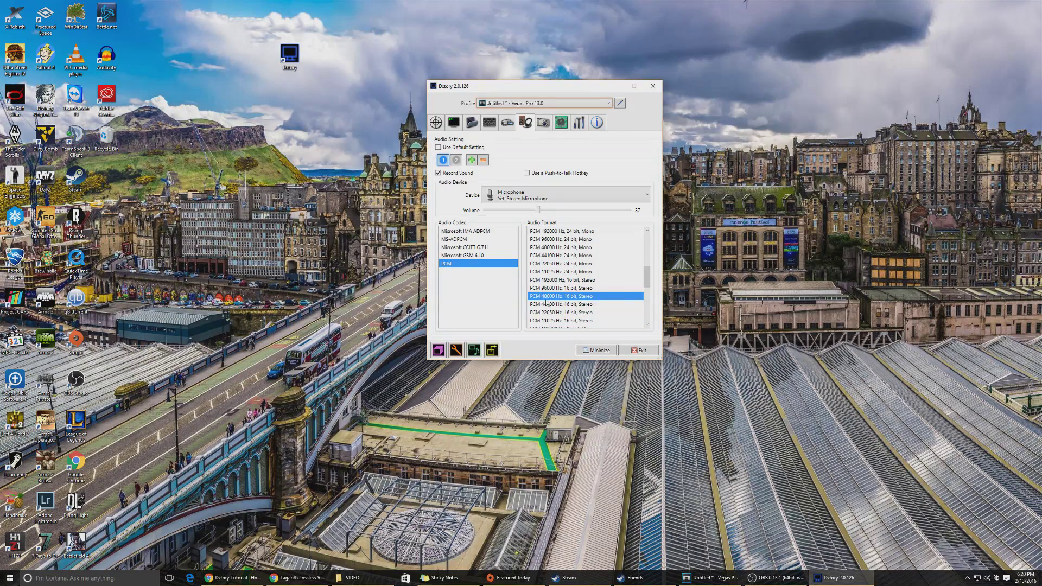
# Add a third audio stream and assign it an input device
pyautogui.click(456, 159)
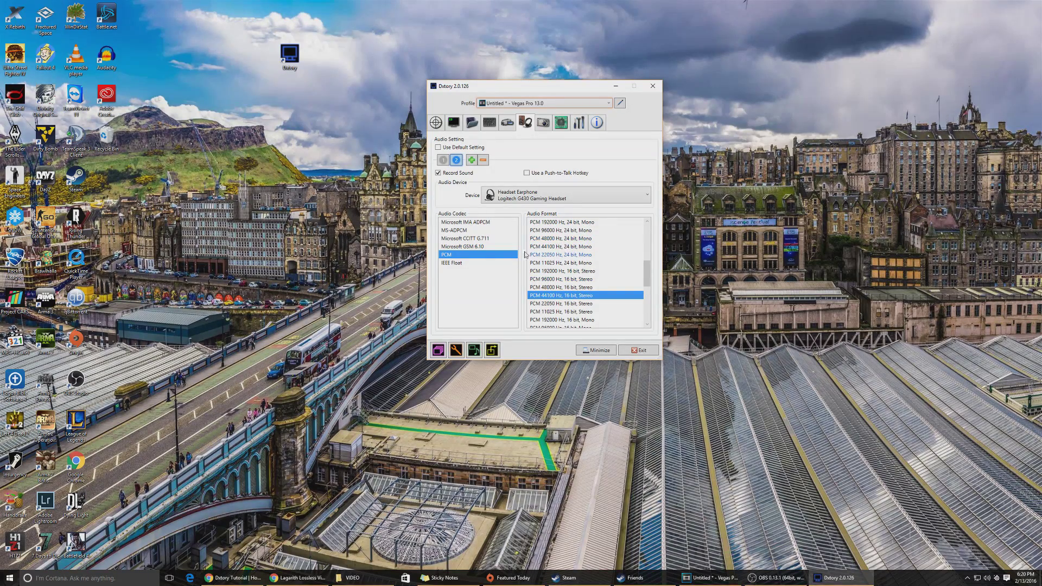
pyautogui.click(472, 160)
pyautogui.click(552, 201)
pyautogui.click(543, 290)
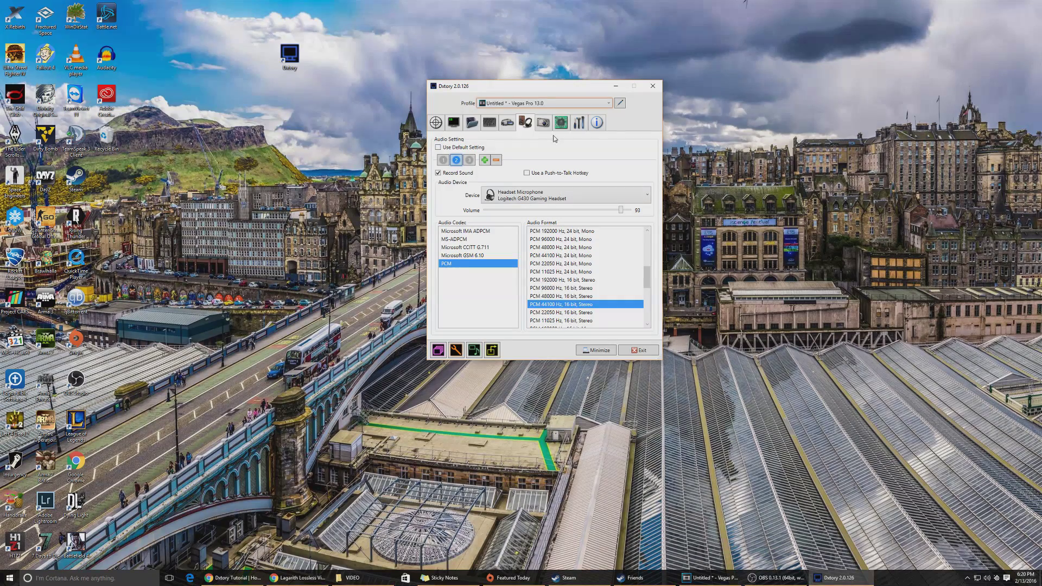
pyautogui.click(470, 160)
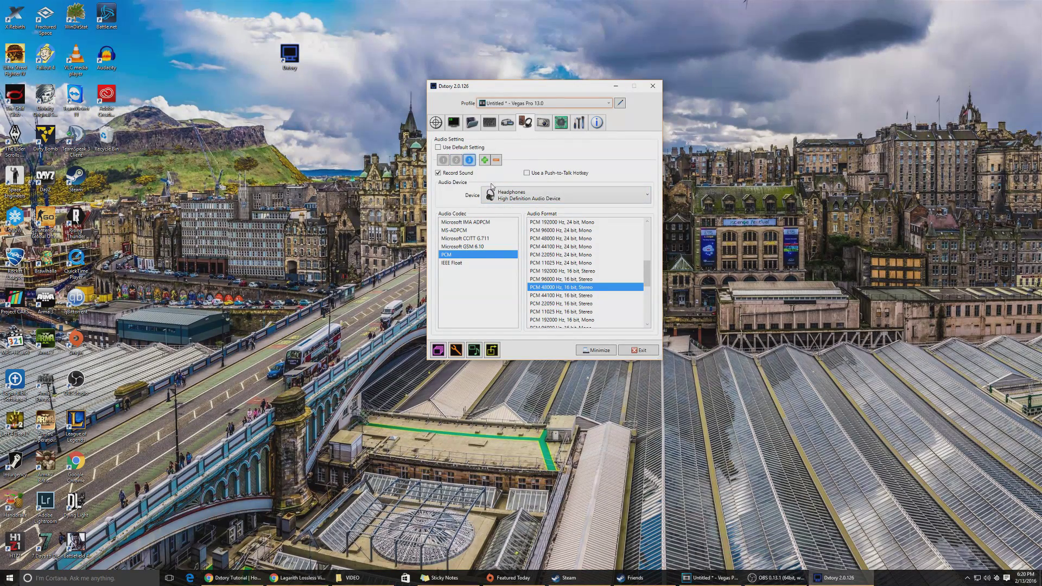
# Set the third stream to the Logitech G430 Headset Microphone, then delete that stream
pyautogui.click(456, 162)
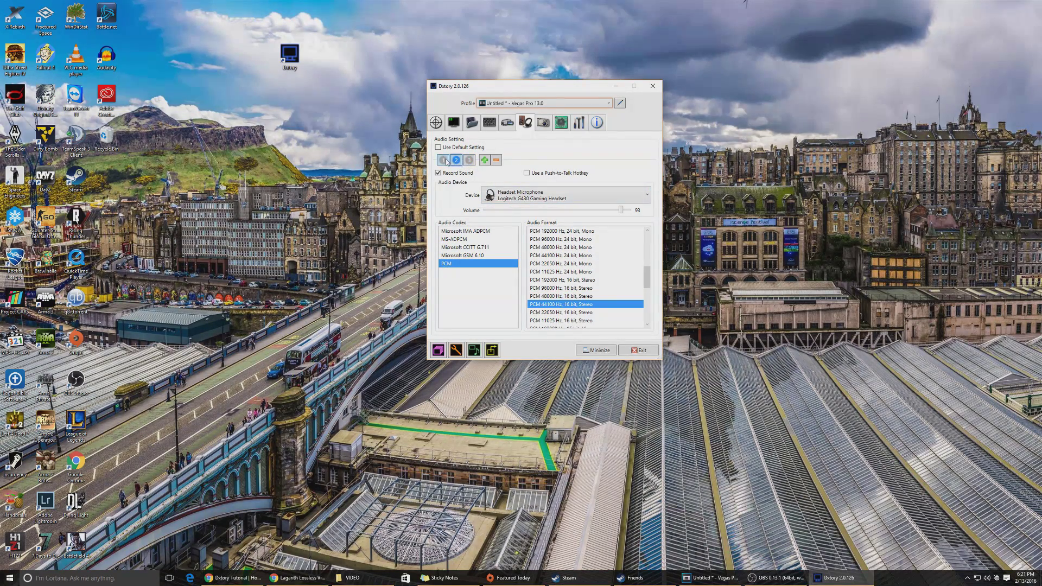
pyautogui.click(520, 200)
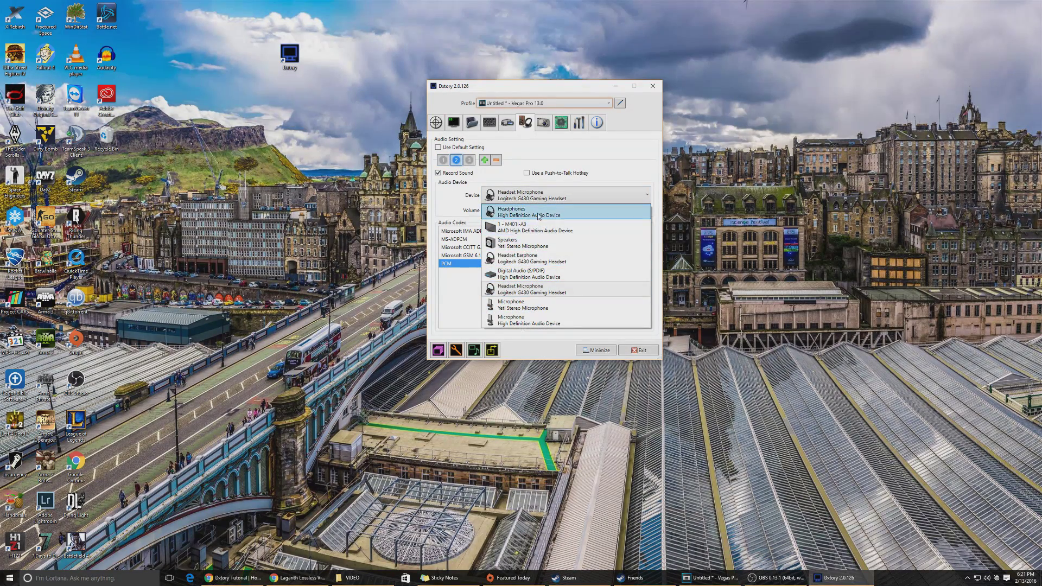
pyautogui.click(543, 265)
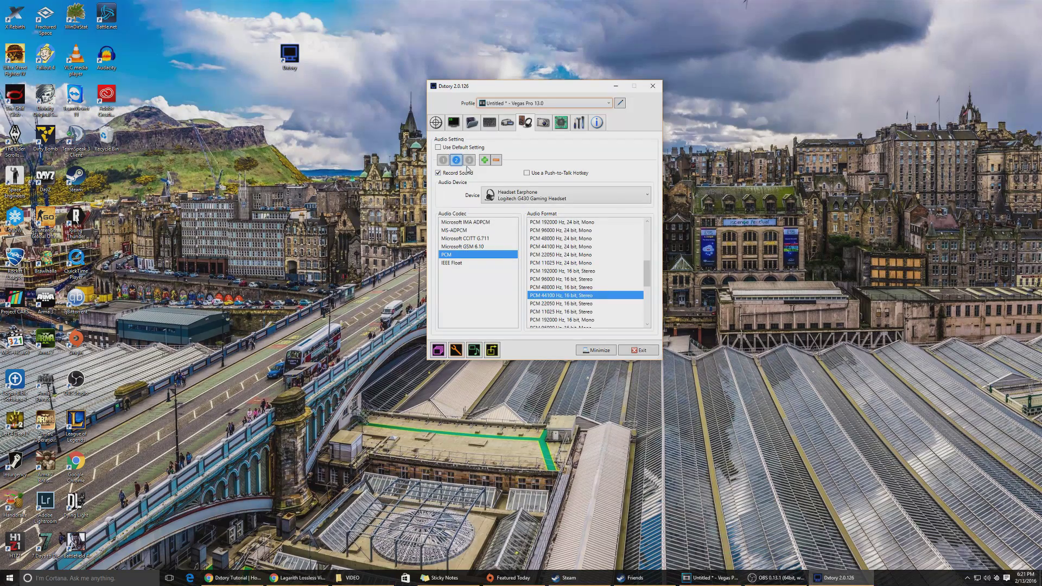
pyautogui.click(470, 159)
pyautogui.click(523, 196)
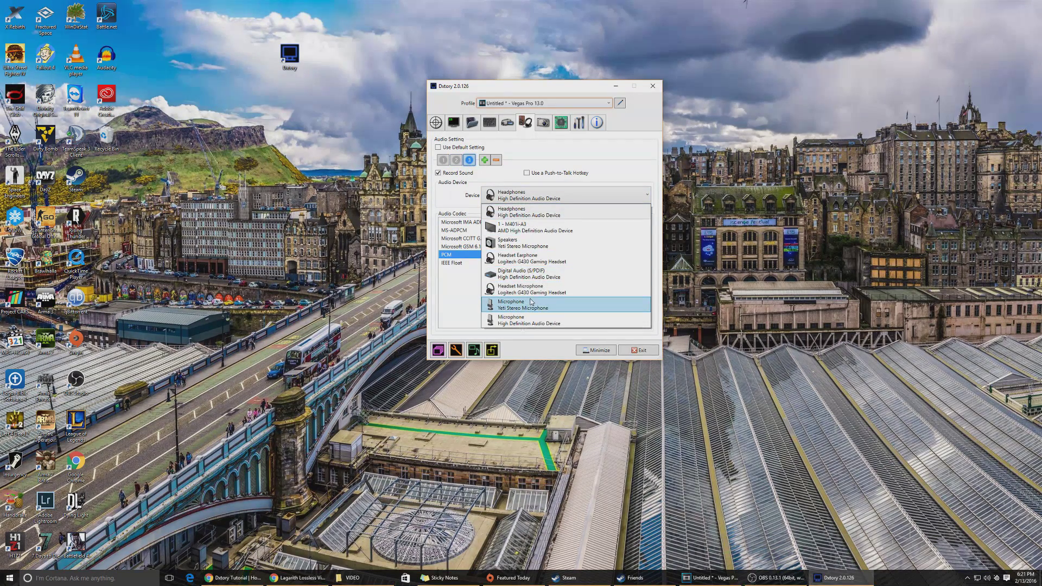
pyautogui.click(526, 289)
pyautogui.click(442, 160)
pyautogui.click(470, 161)
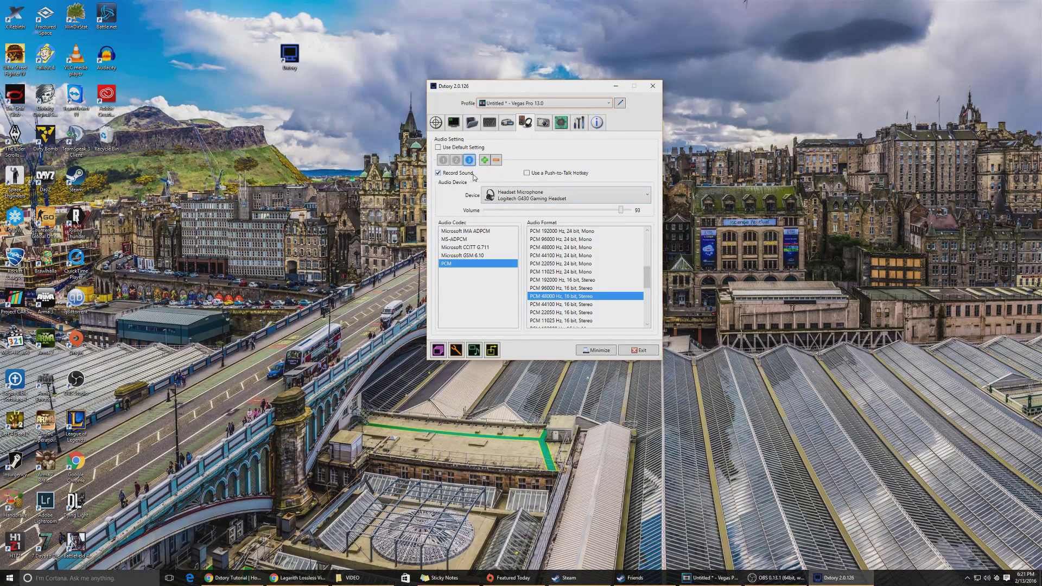
pyautogui.click(496, 160)
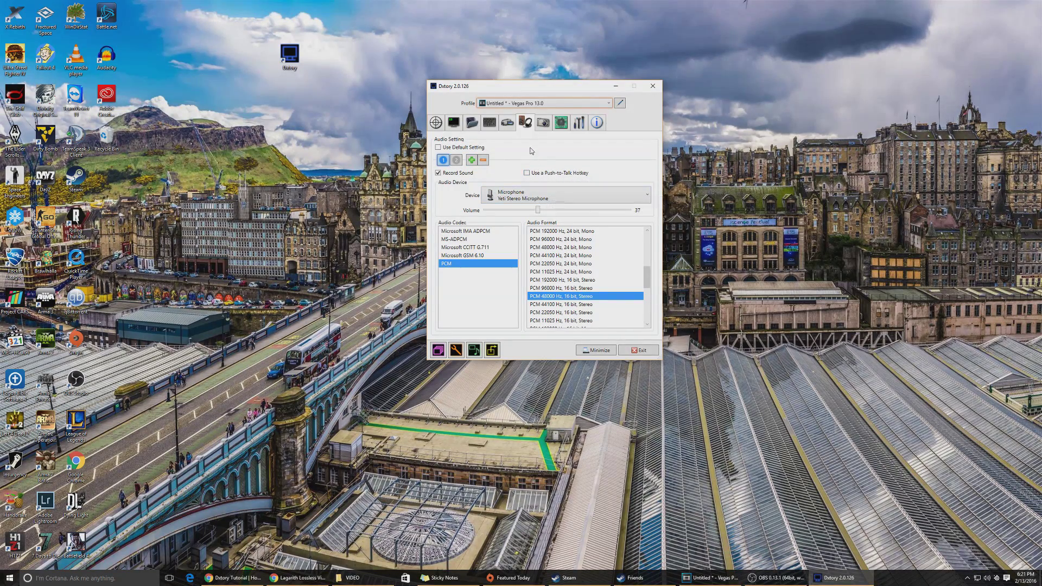
pyautogui.click(542, 124)
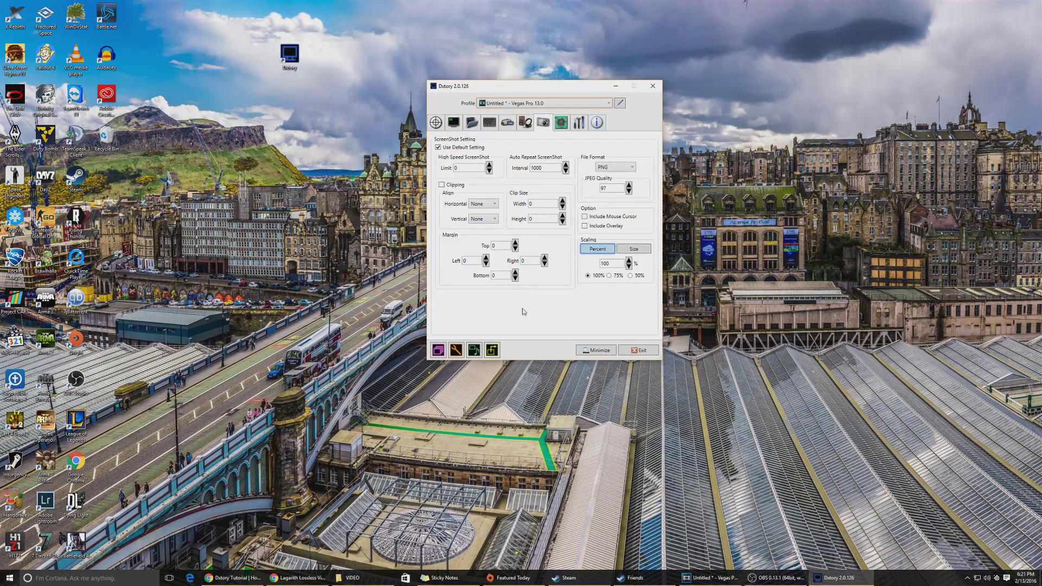
# Uncheck Use Default Setting in Advanced and set Processing Threads to 4
pyautogui.click(560, 123)
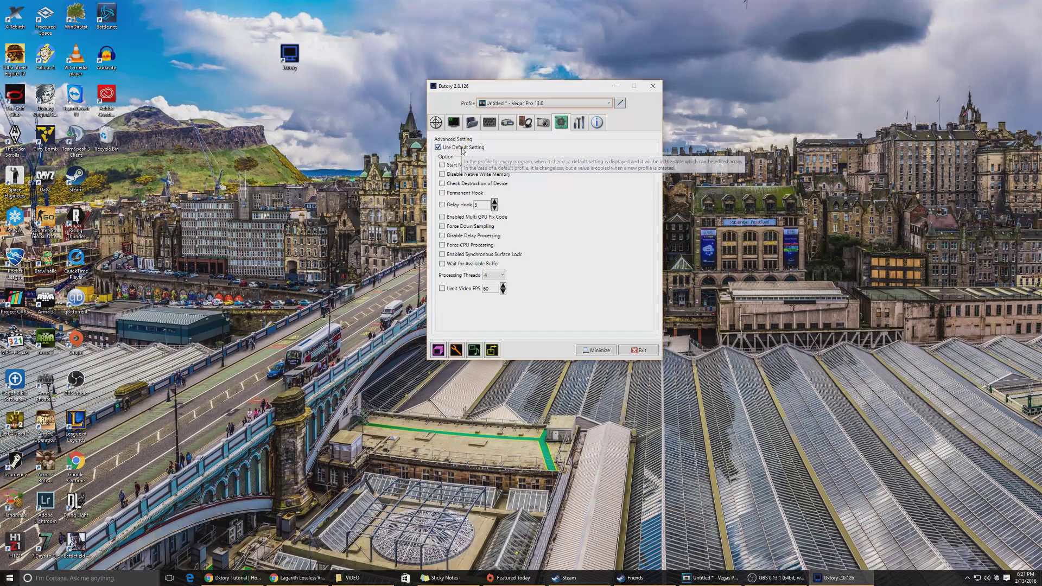
pyautogui.click(462, 148)
pyautogui.click(493, 275)
pyautogui.click(490, 283)
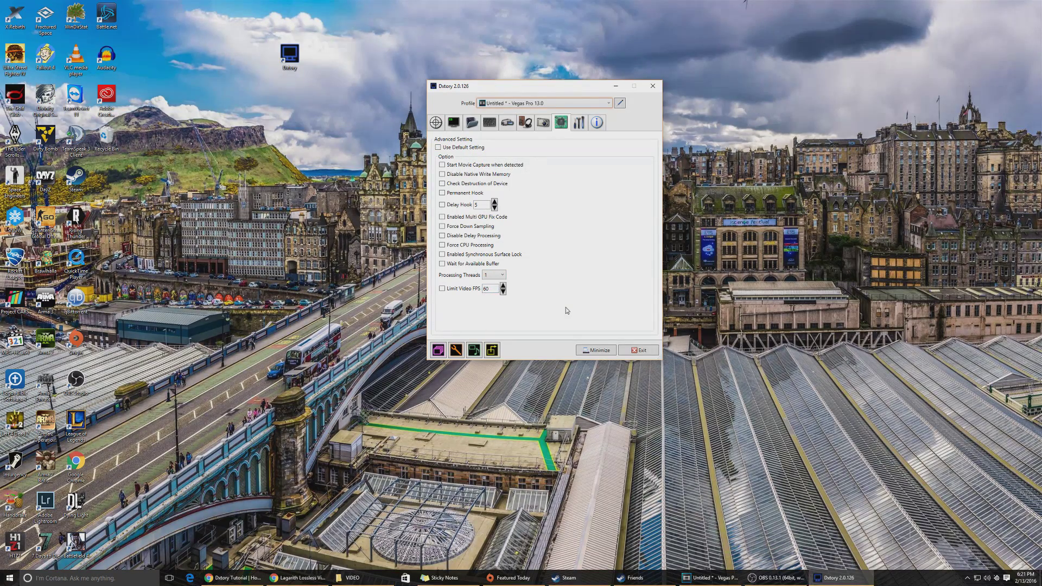
pyautogui.click(492, 276)
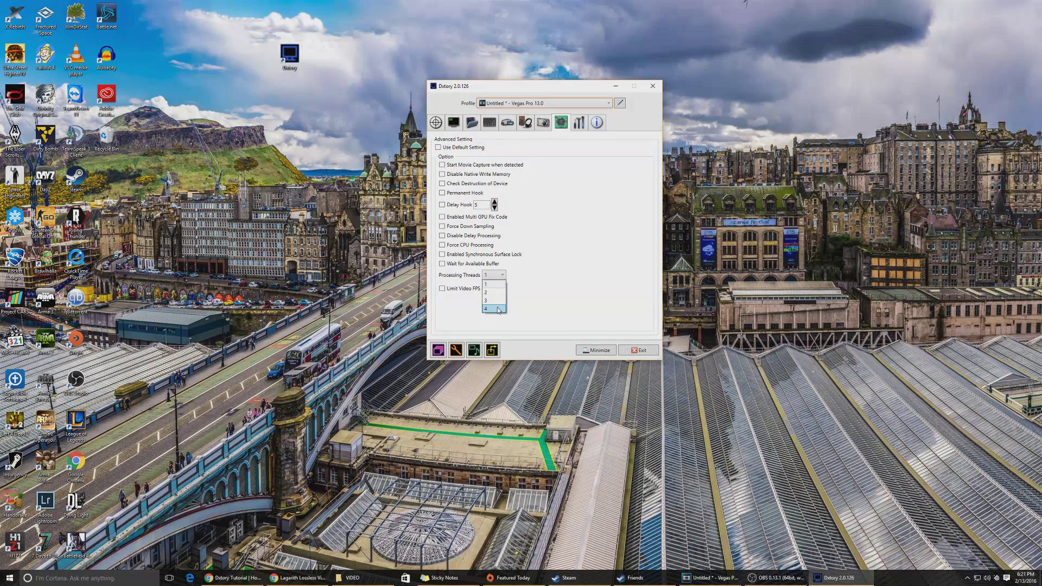
pyautogui.click(495, 304)
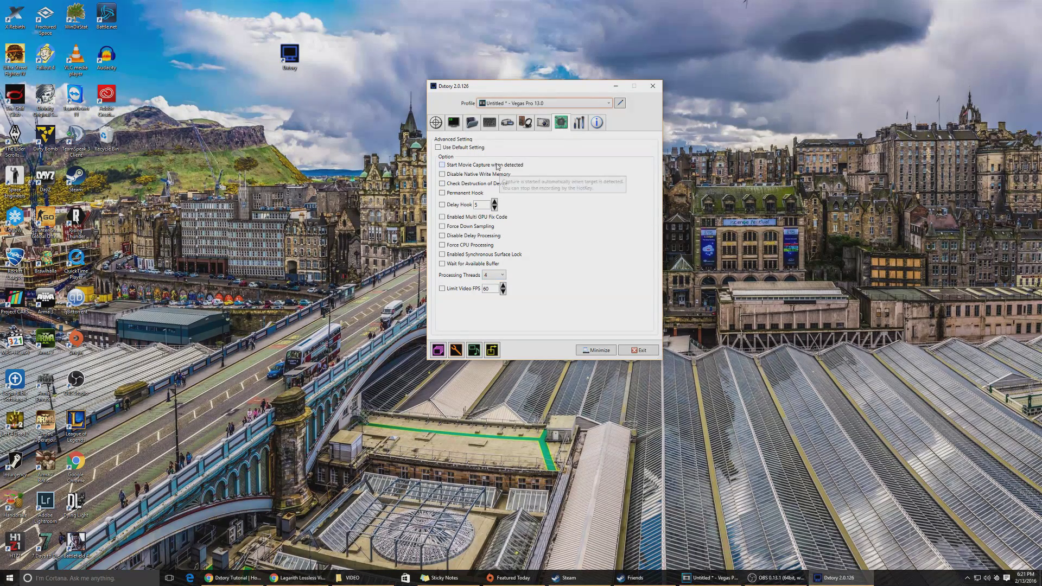
pyautogui.click(491, 275)
pyautogui.click(492, 283)
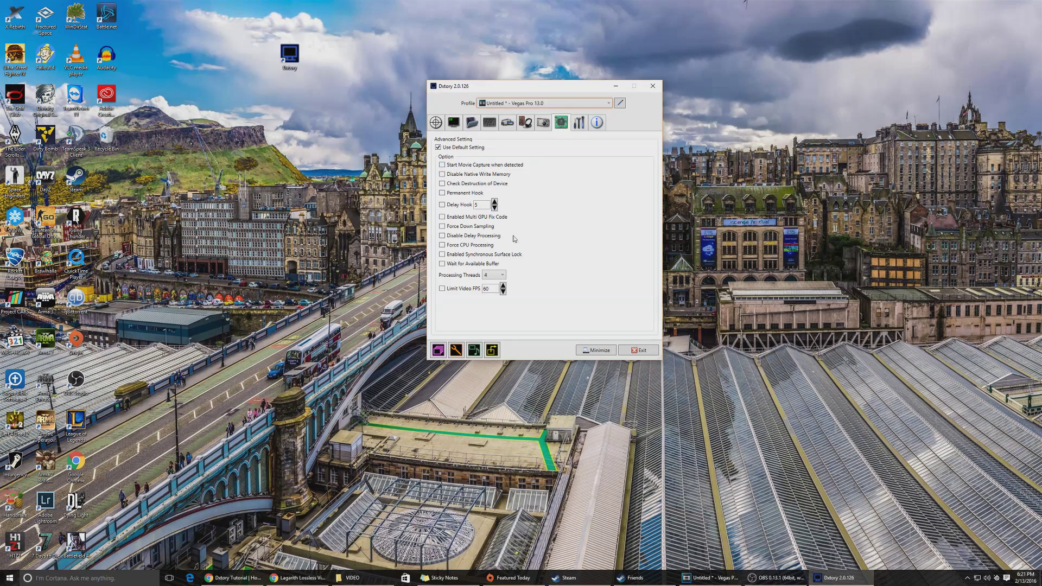
pyautogui.click(468, 151)
pyautogui.click(493, 275)
pyautogui.click(493, 313)
# Look over Dxtory's About and Global settings, then view the Folder settings
pyautogui.click(596, 122)
pyautogui.click(581, 122)
pyautogui.click(596, 123)
pyautogui.click(579, 123)
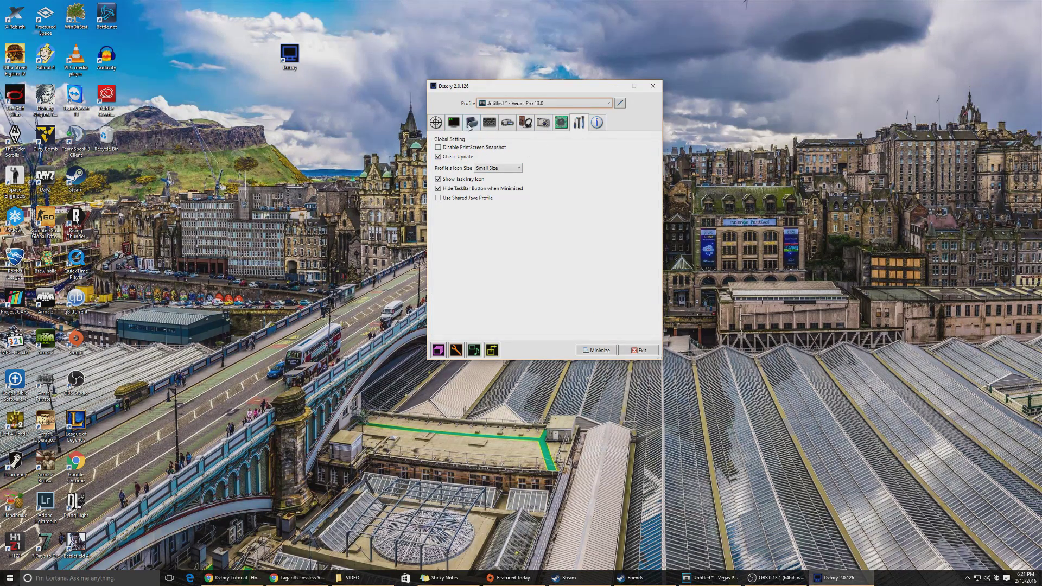
pyautogui.click(471, 124)
# Launch Fallout 4 from the Steam library and its launcher to the main menu, then choose Quit
pyautogui.click(579, 578)
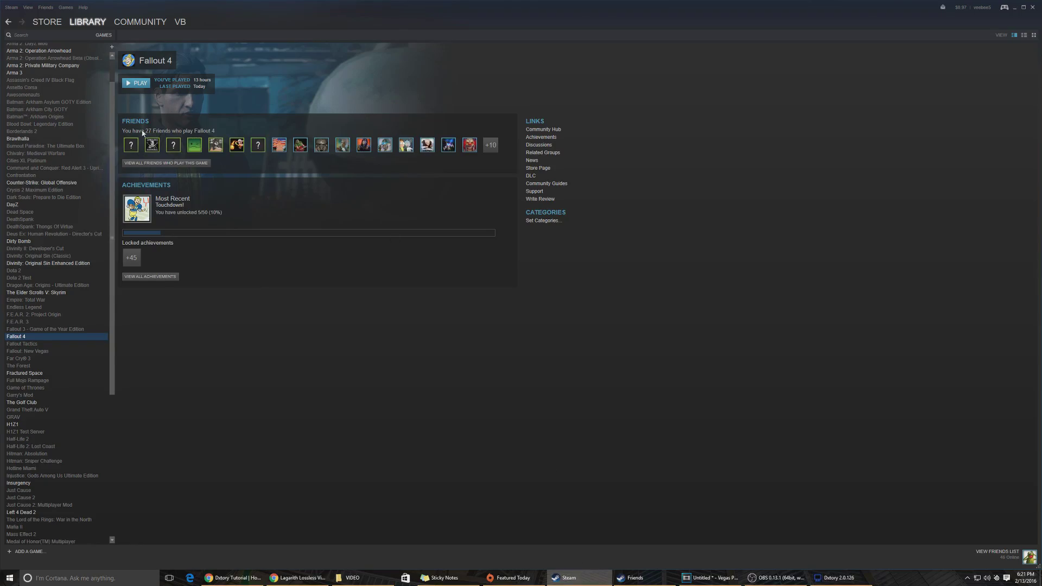
pyautogui.click(136, 83)
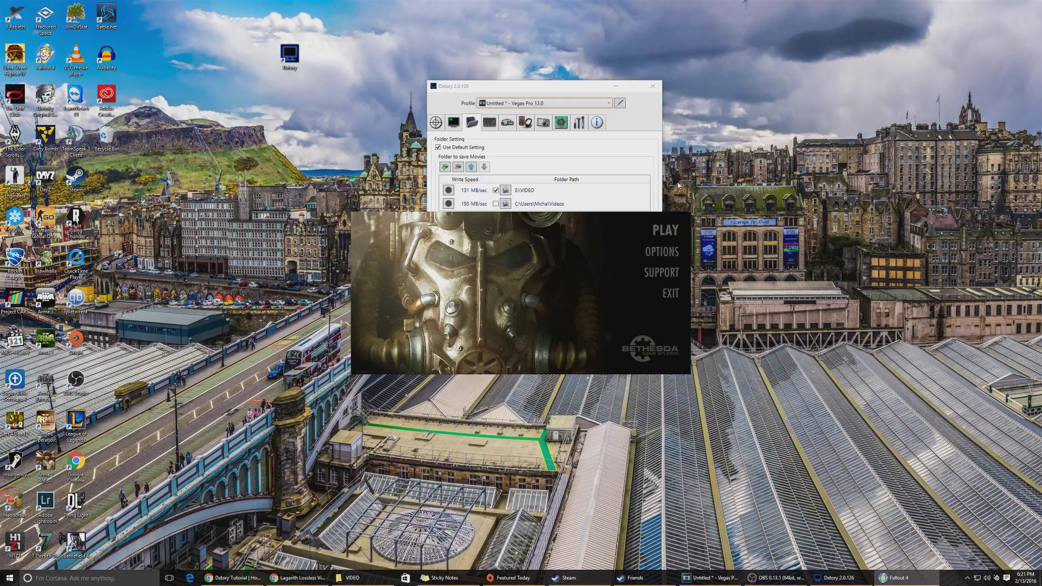
pyautogui.click(665, 230)
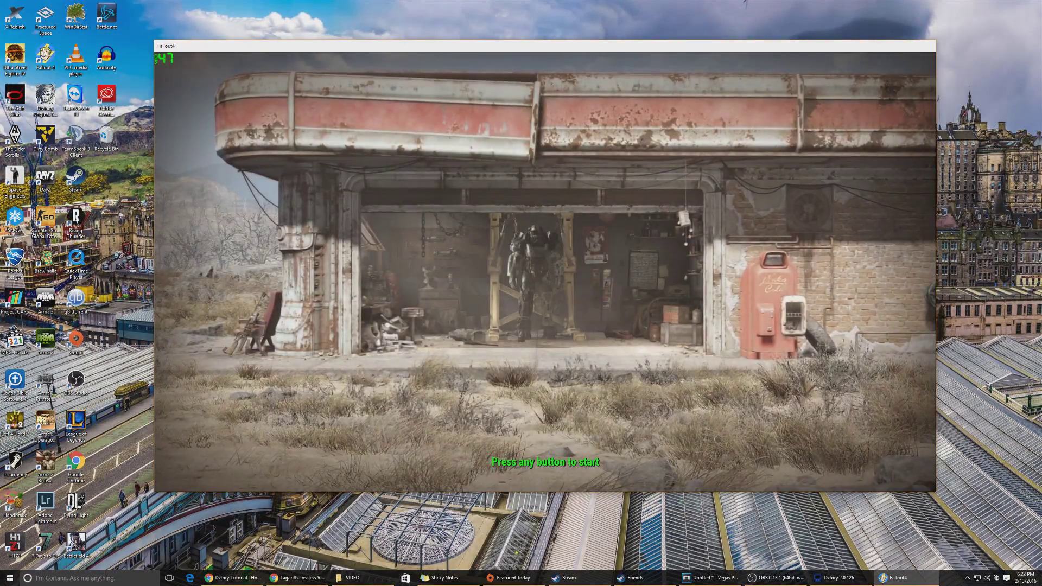
pyautogui.click(525, 378)
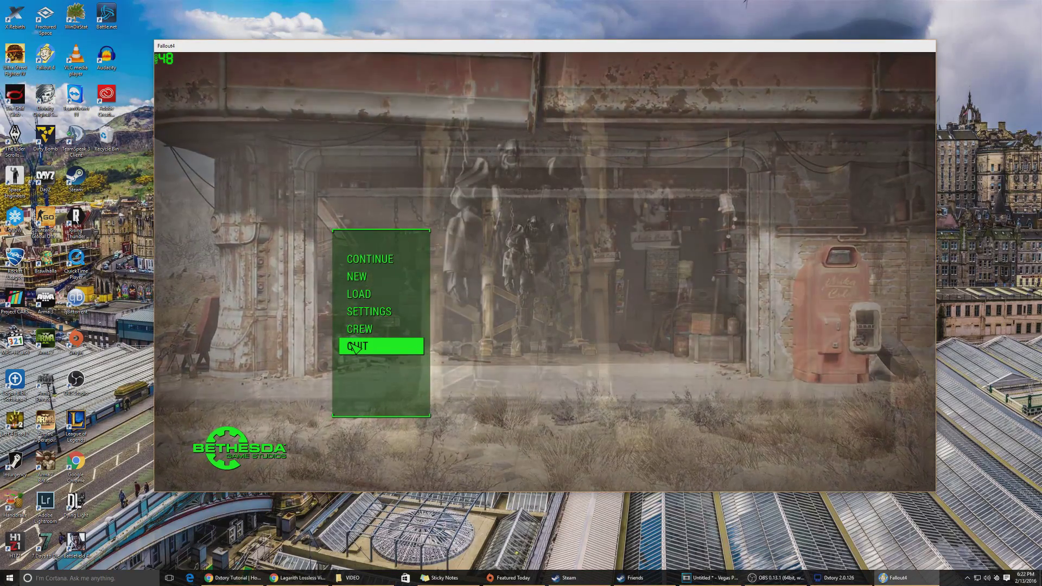
pyautogui.click(372, 347)
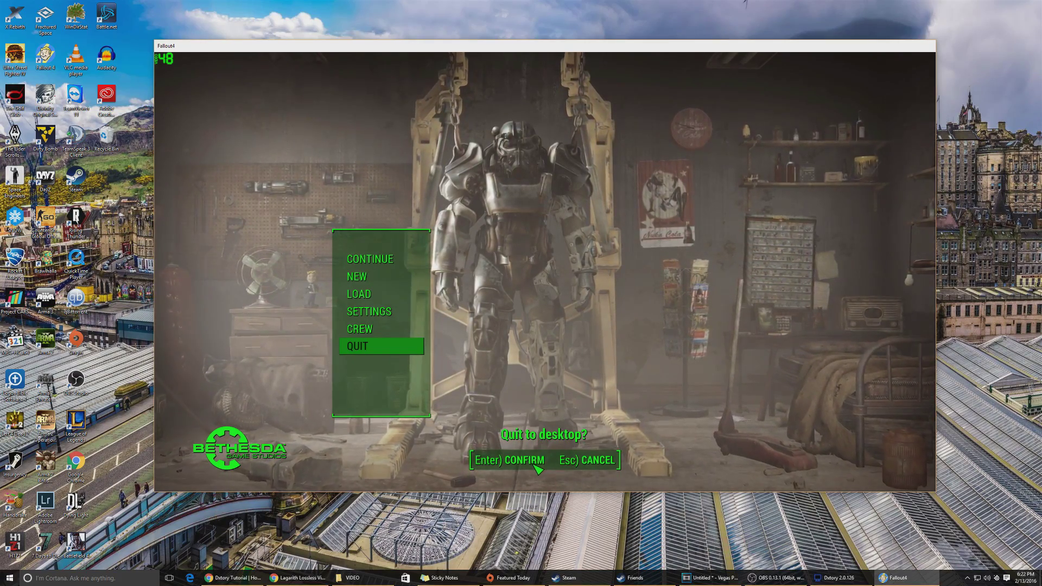
# Confirm quitting Fallout 4 to the desktop, then delete the old clips from the Vegas timeline
pyautogui.click(510, 460)
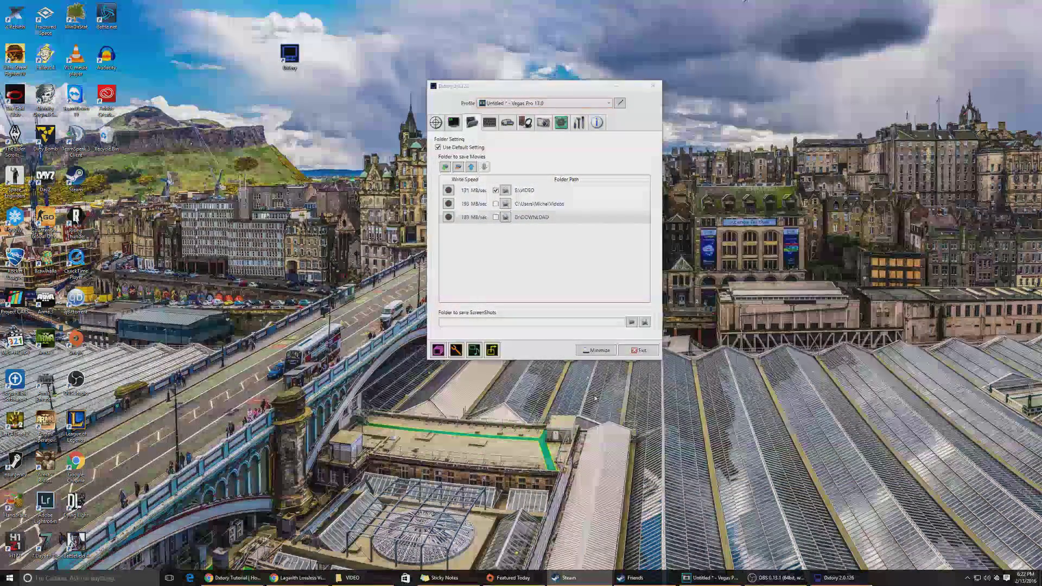
pyautogui.hotkey('alt', 'Tab')
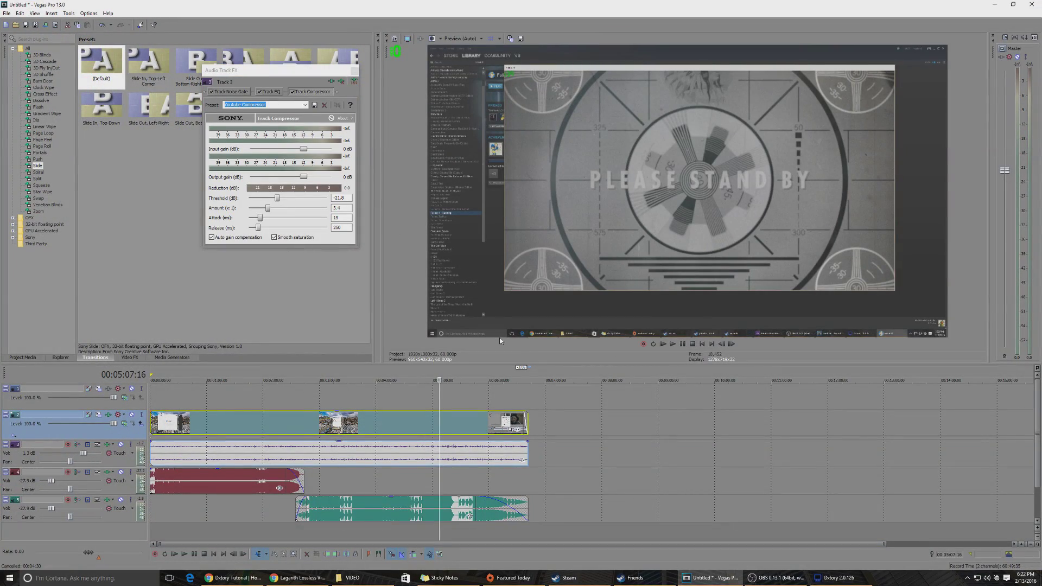
pyautogui.click(289, 417)
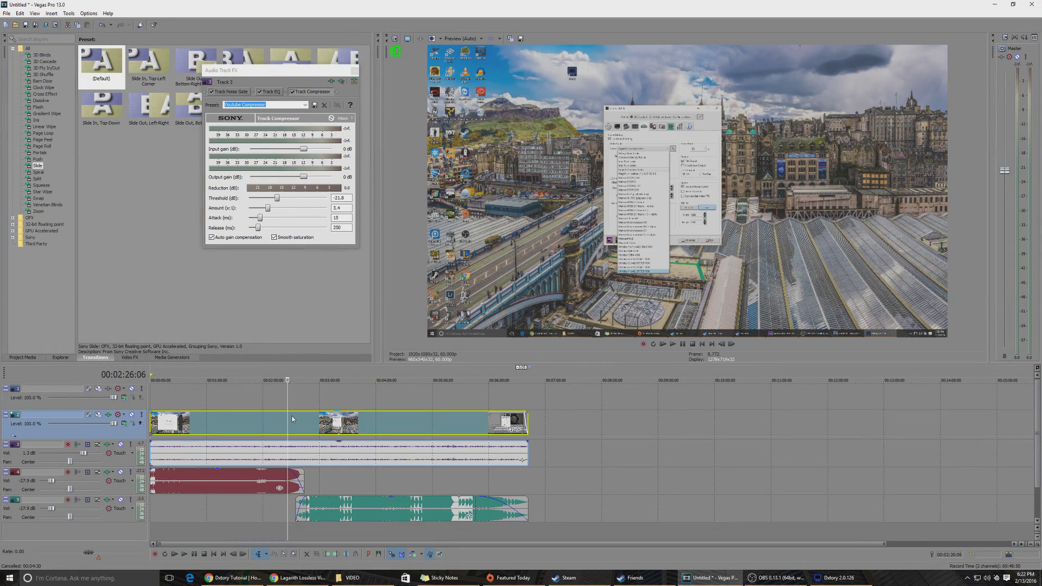
pyautogui.press('Delete')
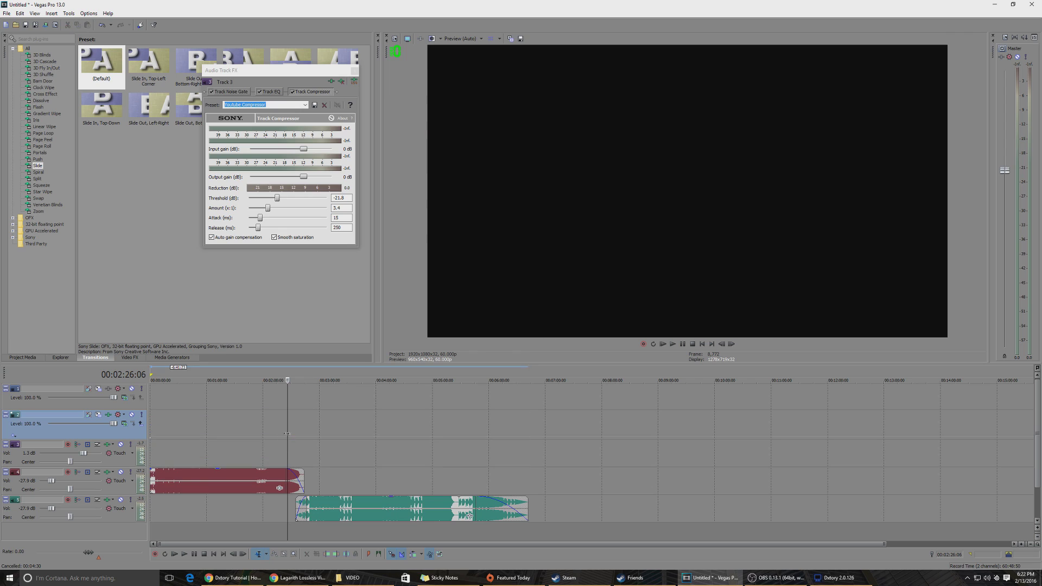
pyautogui.click(352, 577)
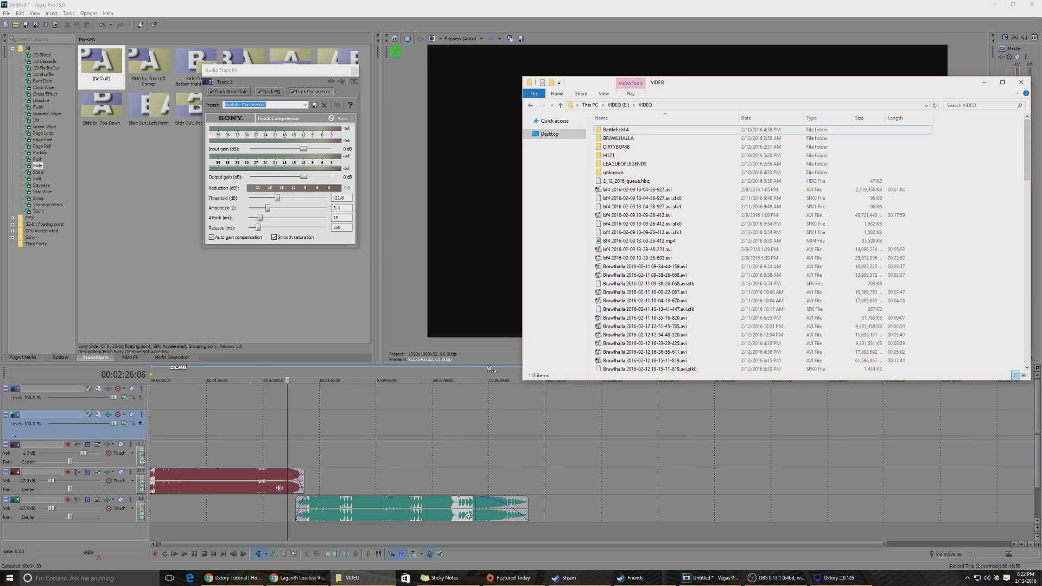
pyautogui.click(627, 216)
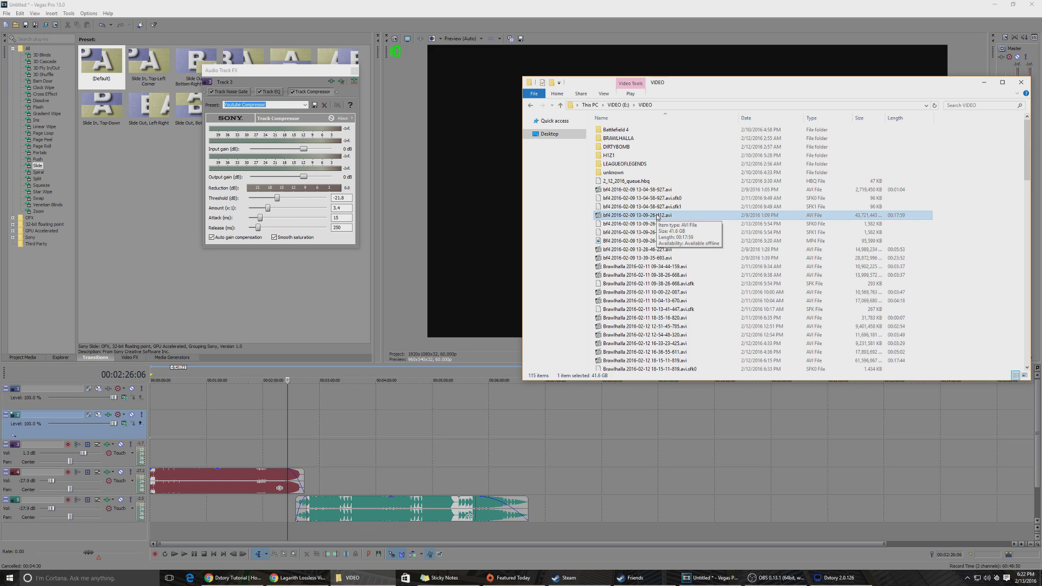
pyautogui.moveTo(656, 216); pyautogui.dragTo(178, 438)
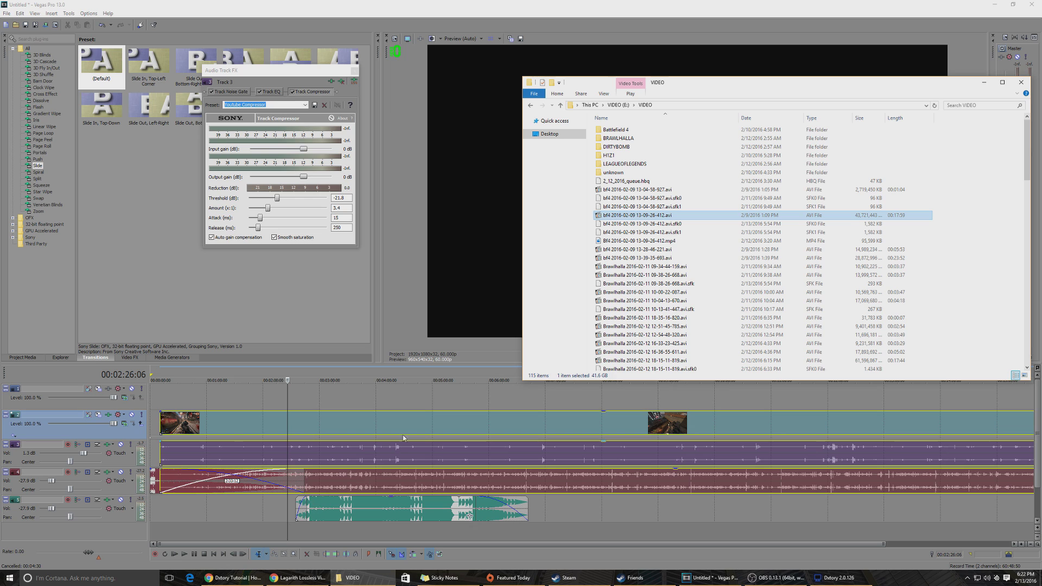
pyautogui.click(153, 491)
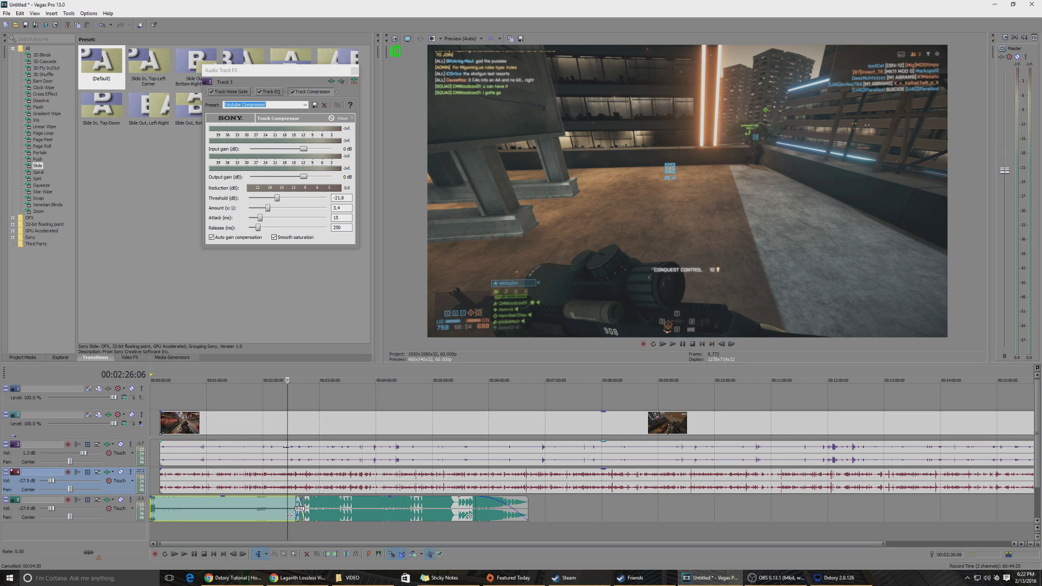
# Move the recording's events to the timeline start and check positions along the timeline
pyautogui.moveTo(290, 452); pyautogui.dragTo(212, 456)
pyautogui.click(213, 455)
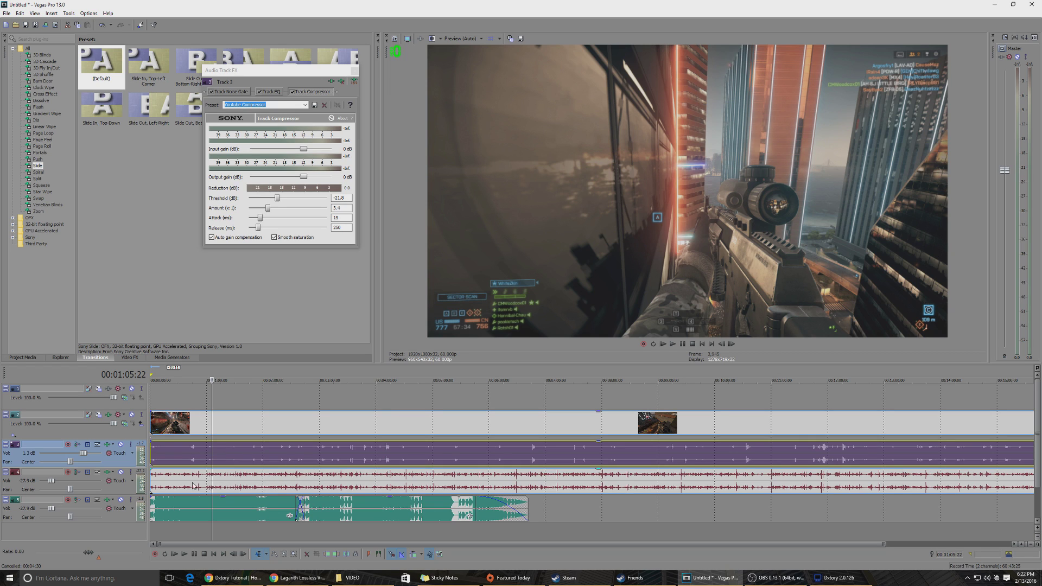
pyautogui.click(220, 475)
pyautogui.click(216, 454)
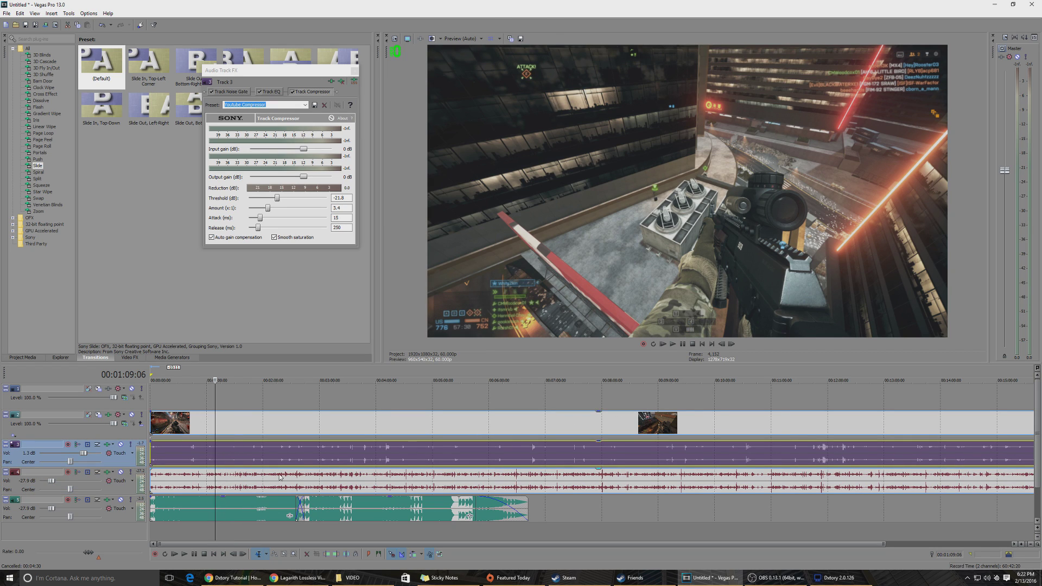
pyautogui.click(296, 477)
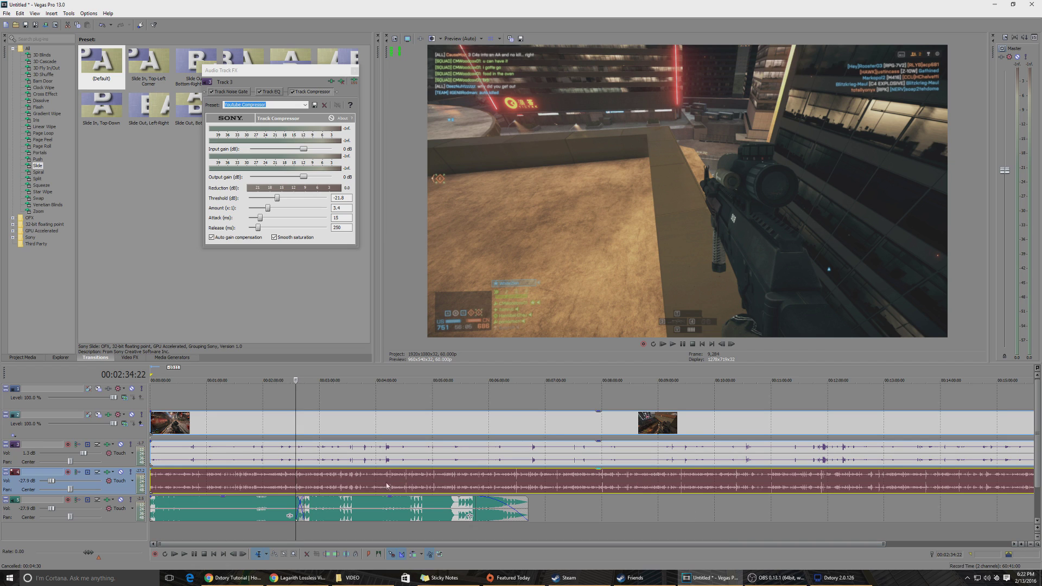
# Mute audio tracks 3 and 4, play the recording briefly, pause, and minimize Vegas Pro
pyautogui.click(121, 444)
pyautogui.click(121, 472)
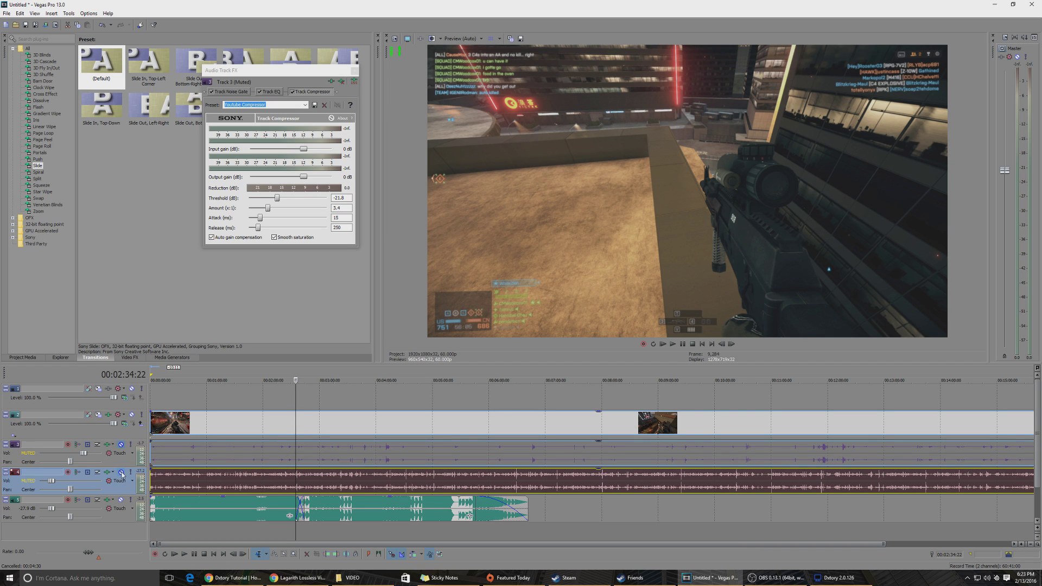
pyautogui.click(672, 345)
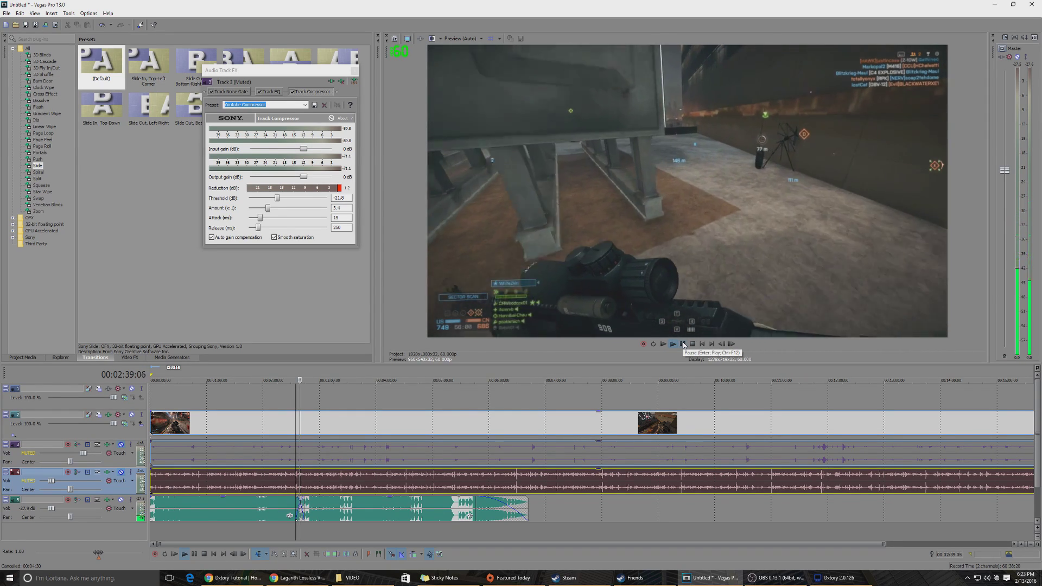
pyautogui.click(682, 344)
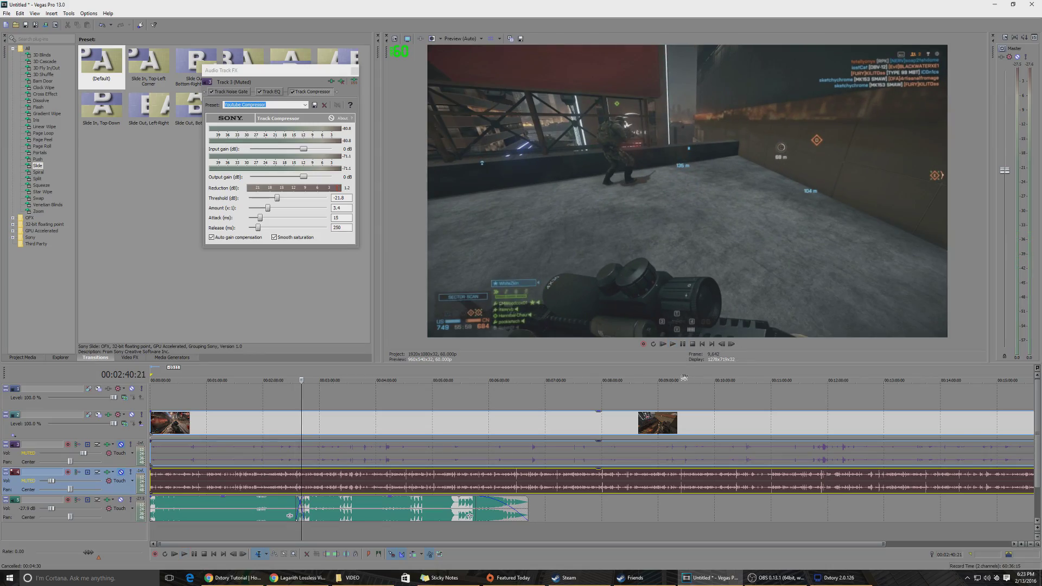
pyautogui.click(999, 4)
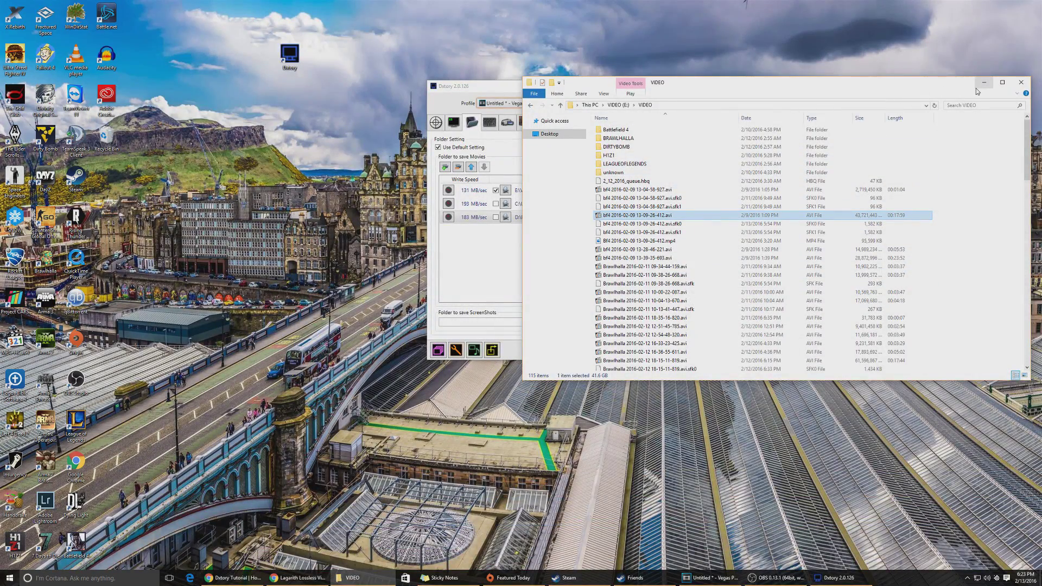
# Minimize the VIDEO folder window, leaving Dxtory's folder settings in front
pyautogui.click(985, 83)
pyautogui.click(523, 86)
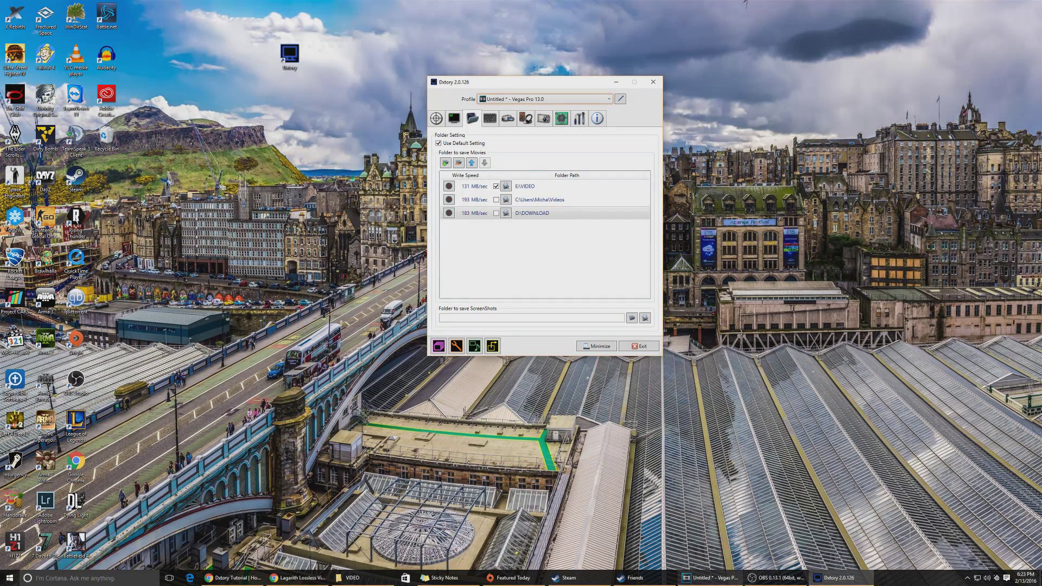
pyautogui.moveTo(742, 583)
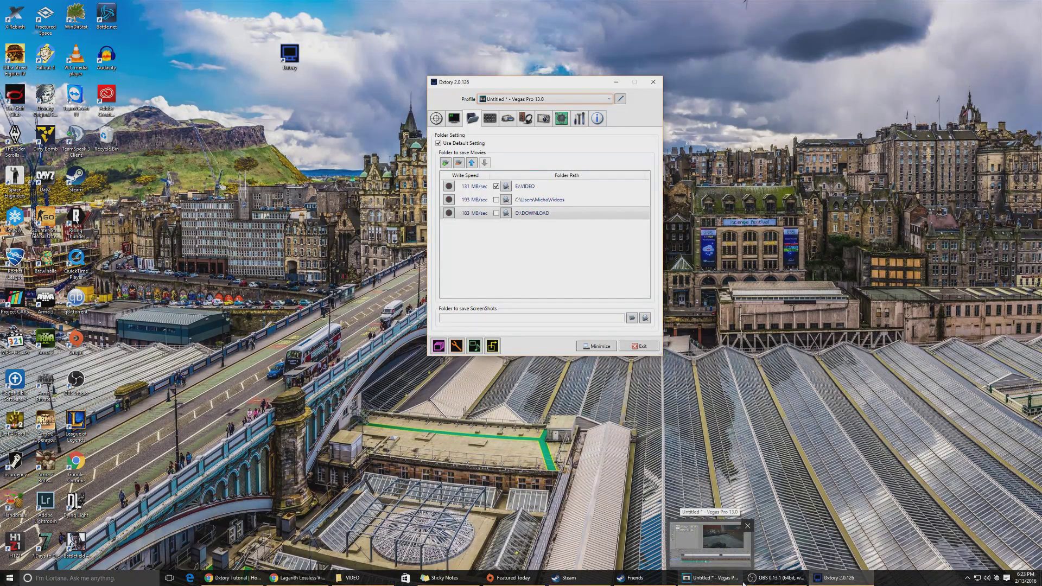